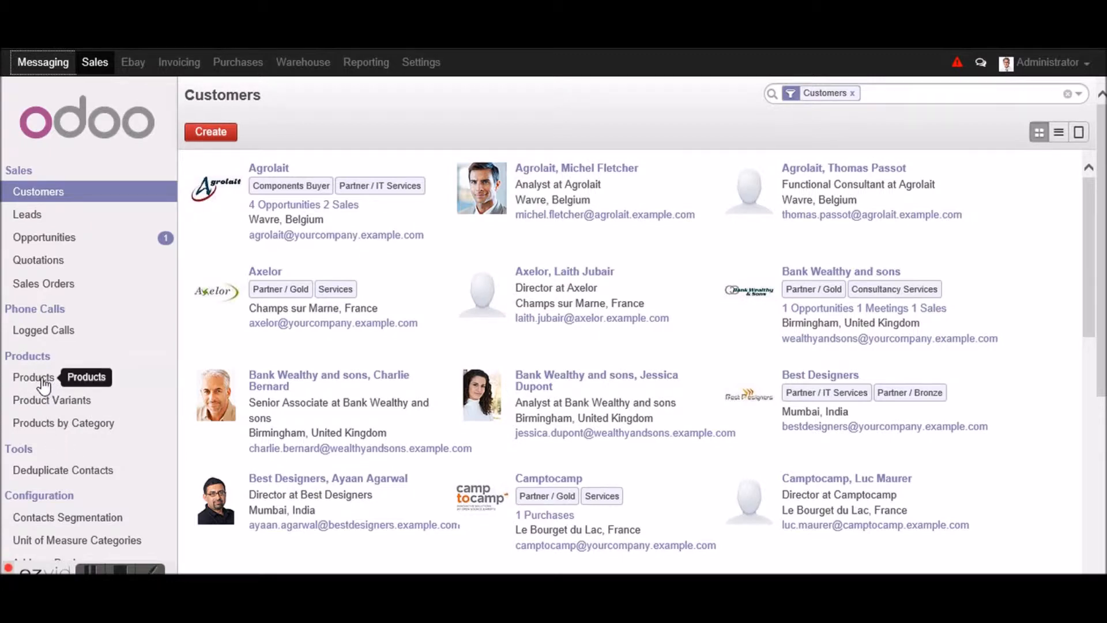
Step: Open the product list and start creating a new product record, dismissing the image file chooser
{"action": "left_click", "coordinate": [43, 381]}
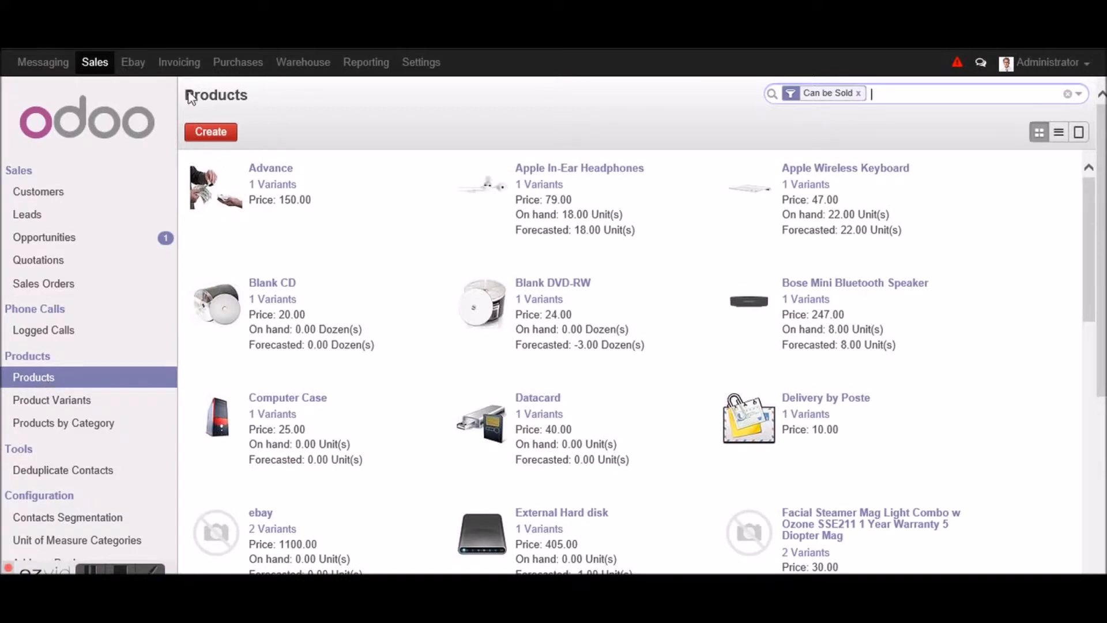
{"action": "left_click", "coordinate": [211, 133]}
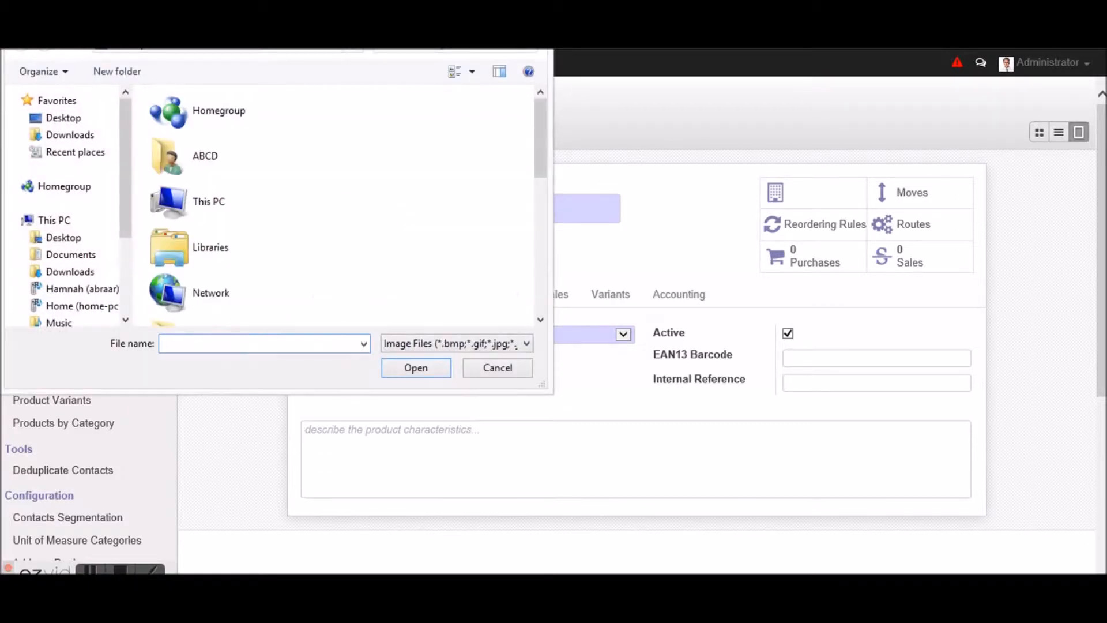
{"action": "left_click", "coordinate": [532, 15]}
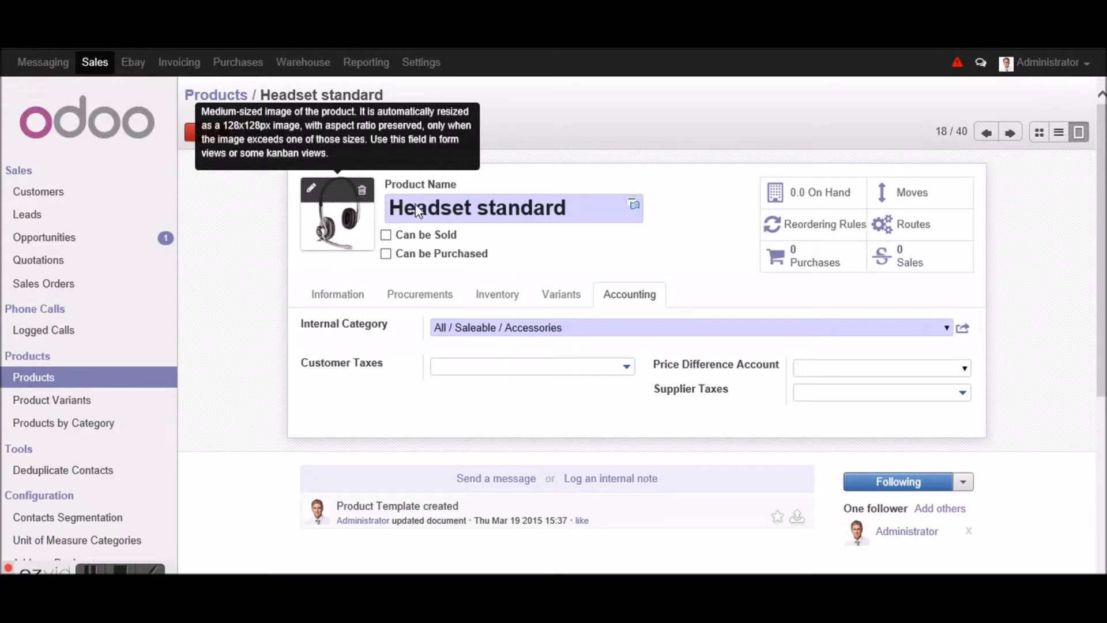
Step: Mark the Headset standard product as both Can be Sold and Can be Purchased
{"action": "left_click", "coordinate": [577, 208]}
{"action": "left_click_drag", "start_coordinate": [569, 208], "coordinate": [390, 208]}
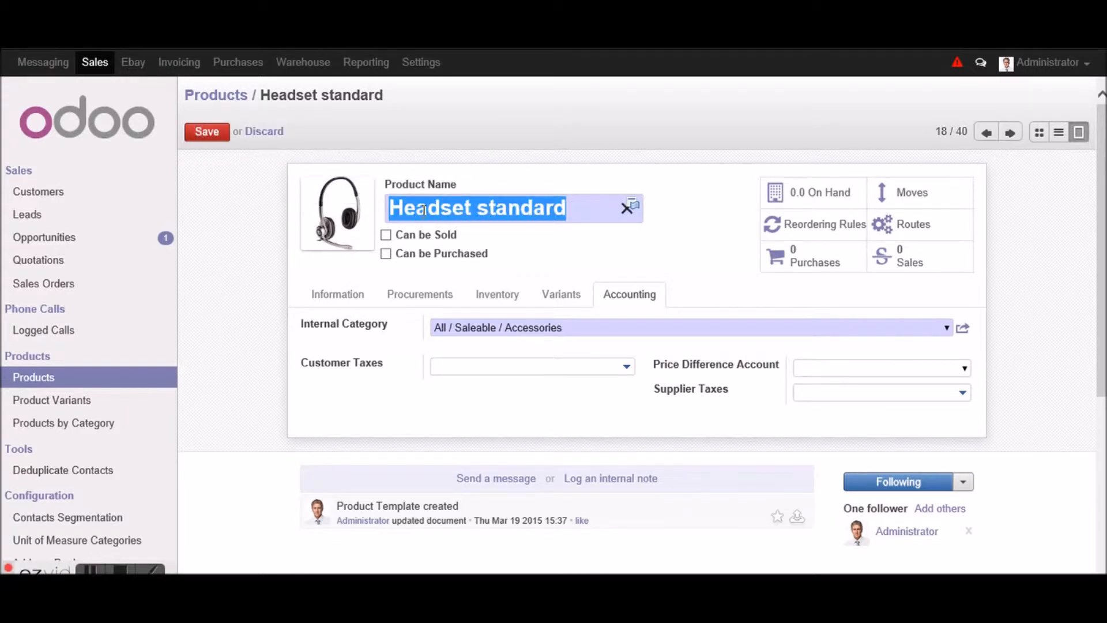
{"action": "left_click", "coordinate": [387, 236]}
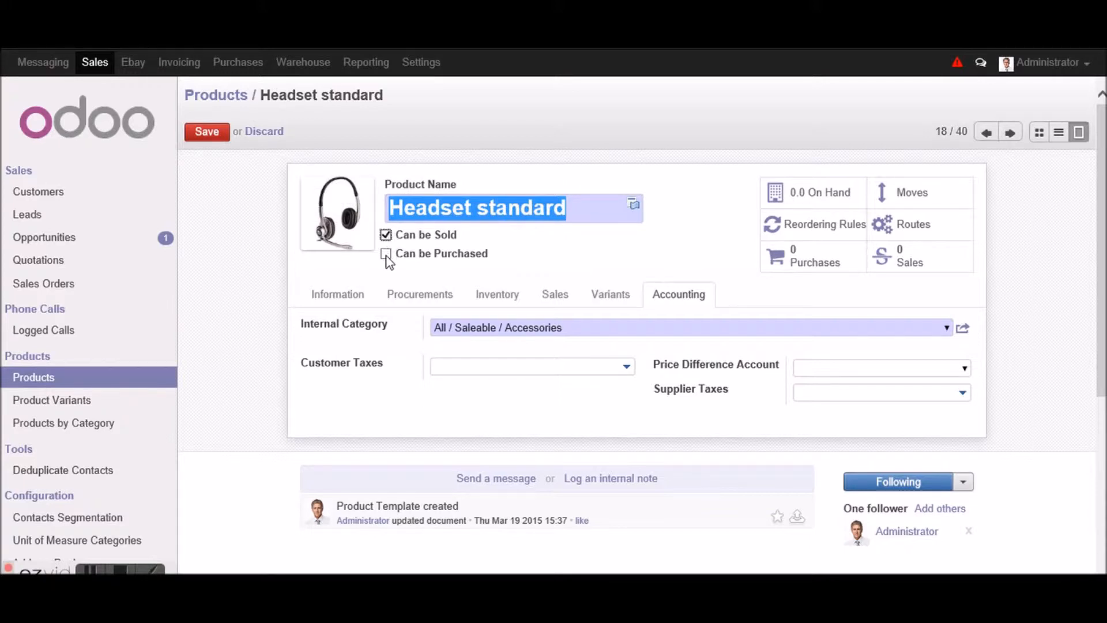
{"action": "left_click", "coordinate": [386, 255]}
Step: Try the Consumable and Service product types in the product's general information, and return the type to Stockable Product
{"action": "left_click", "coordinate": [348, 299]}
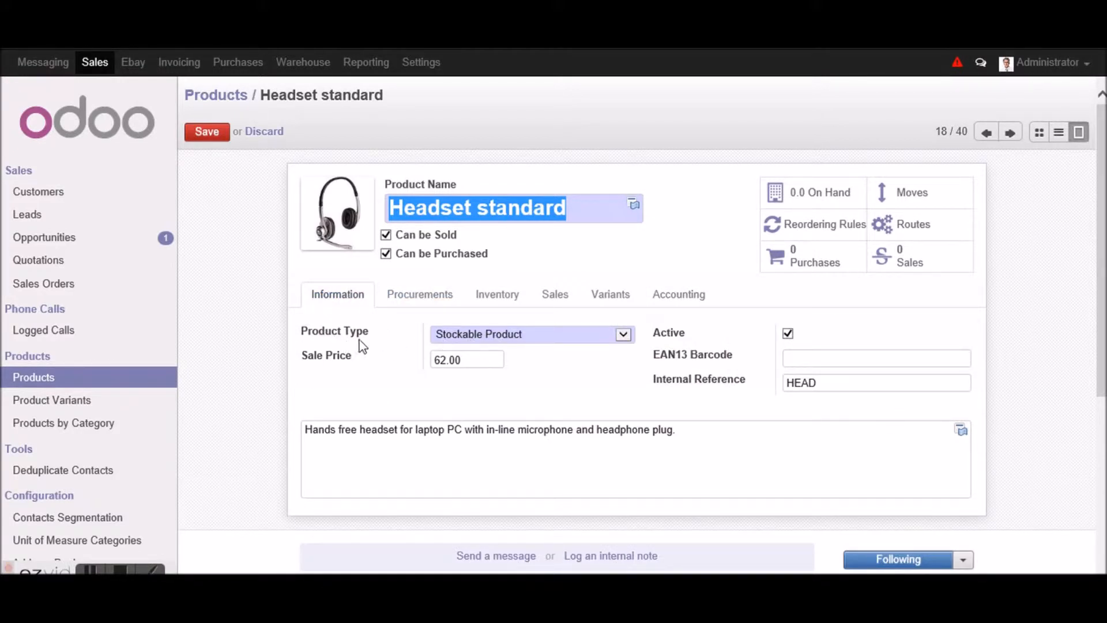
{"action": "left_click", "coordinate": [626, 341]}
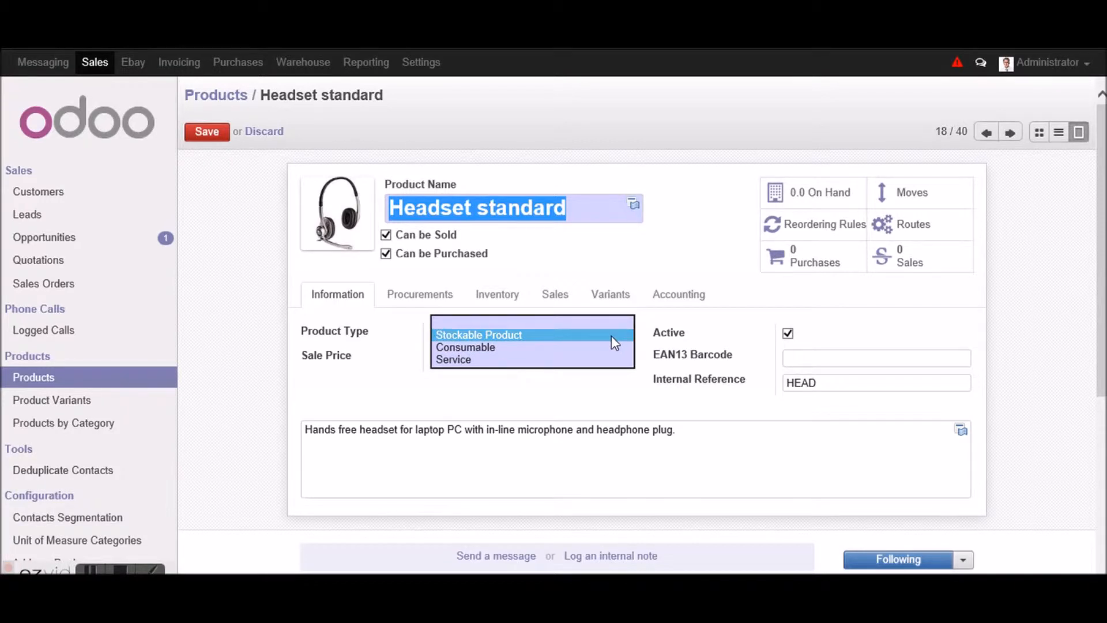
{"action": "left_click", "coordinate": [487, 348]}
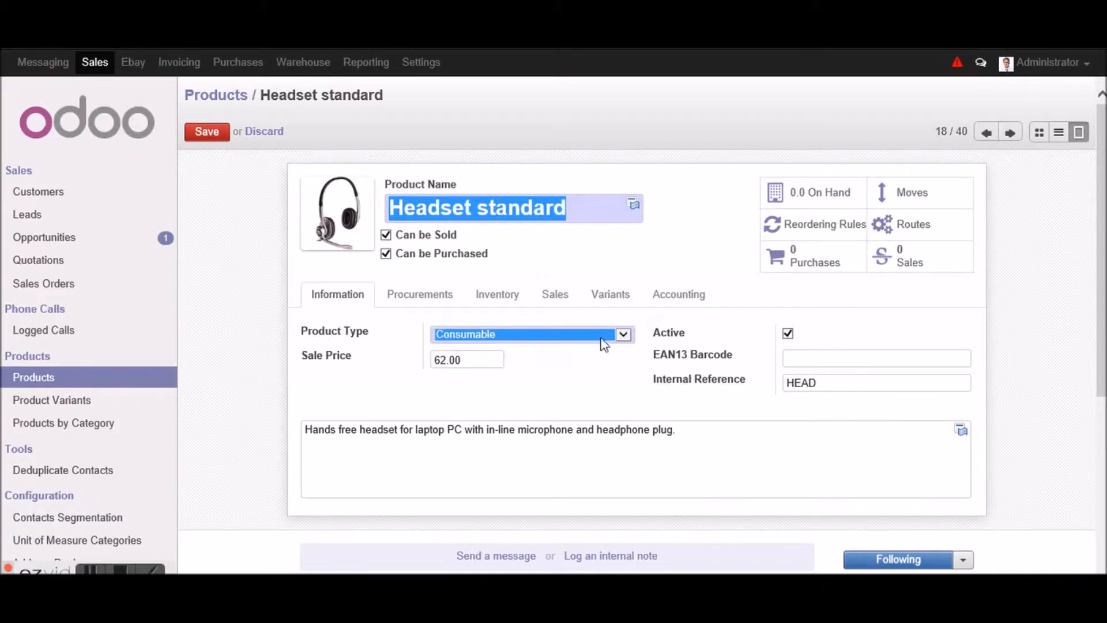
{"action": "left_click", "coordinate": [625, 338]}
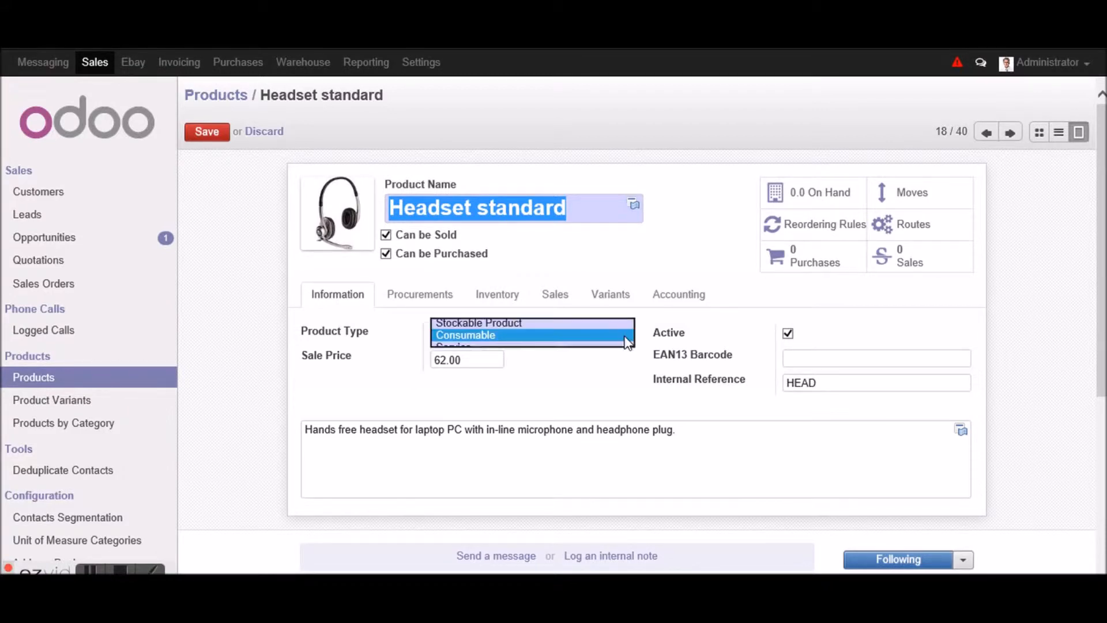
{"action": "left_click", "coordinate": [508, 348]}
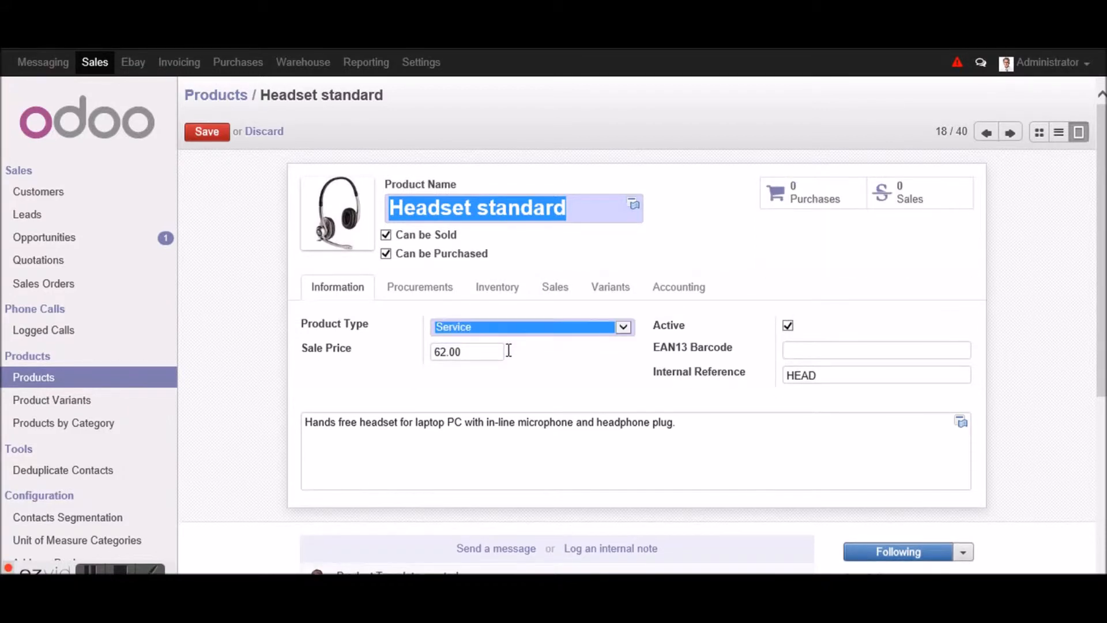
{"action": "left_click", "coordinate": [620, 330]}
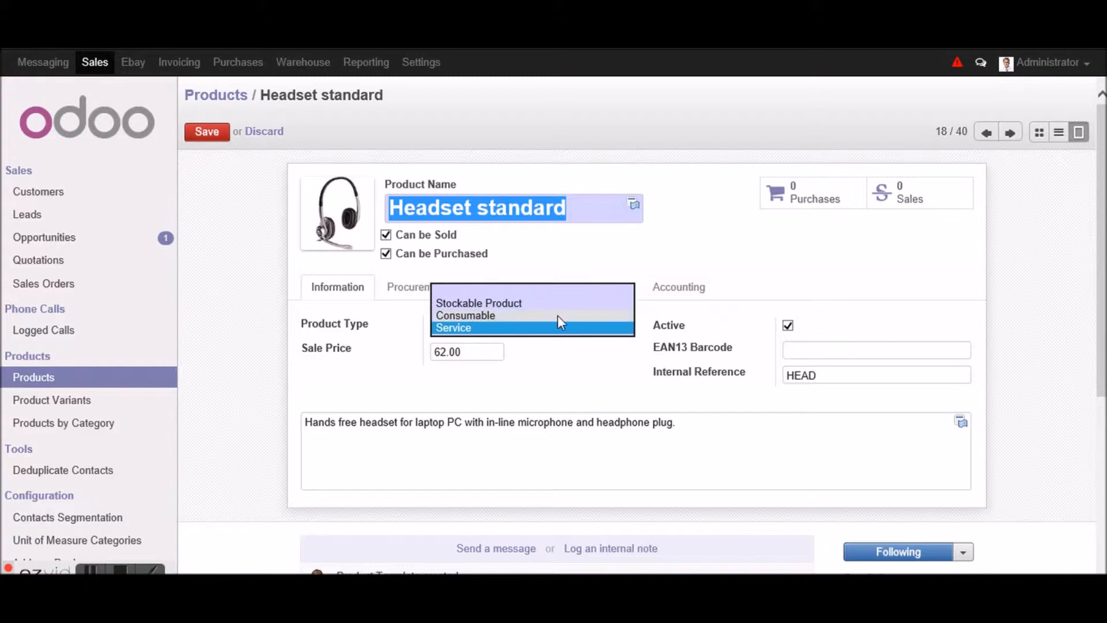
{"action": "left_click", "coordinate": [526, 304]}
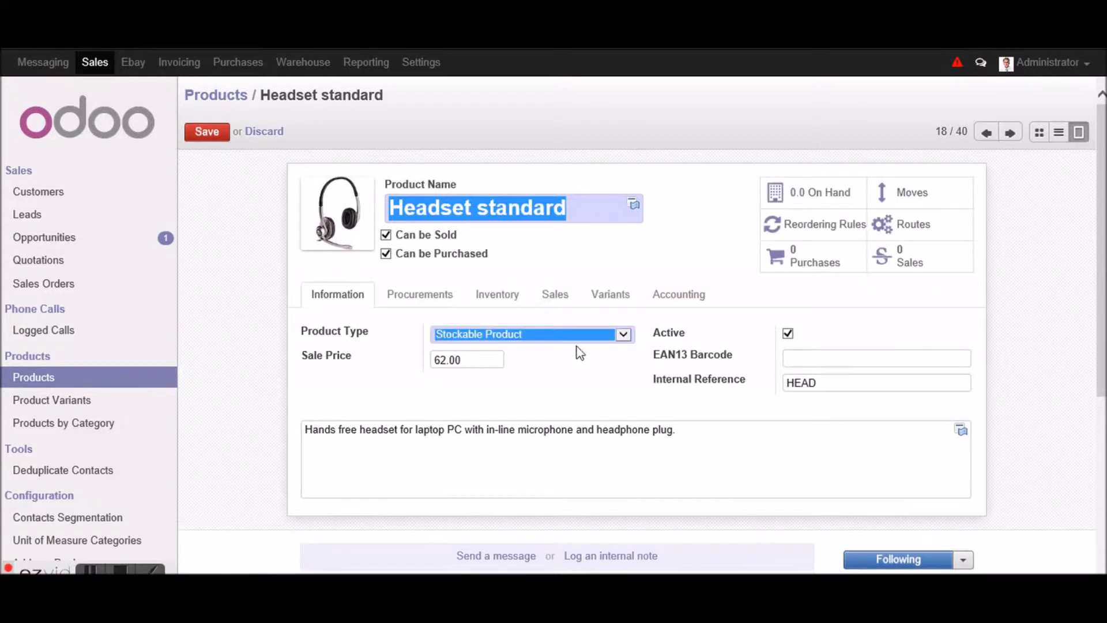
{"action": "left_click_drag", "start_coordinate": [467, 361], "coordinate": [435, 359]}
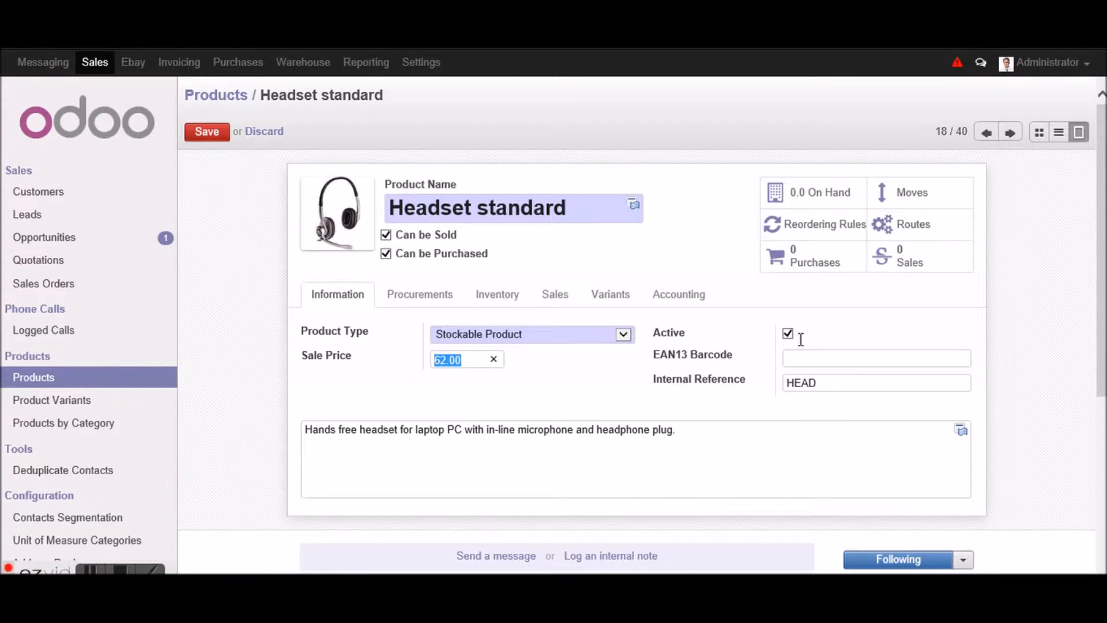
{"action": "left_click", "coordinate": [789, 334]}
{"action": "left_click_drag", "start_coordinate": [744, 360], "coordinate": [666, 363]}
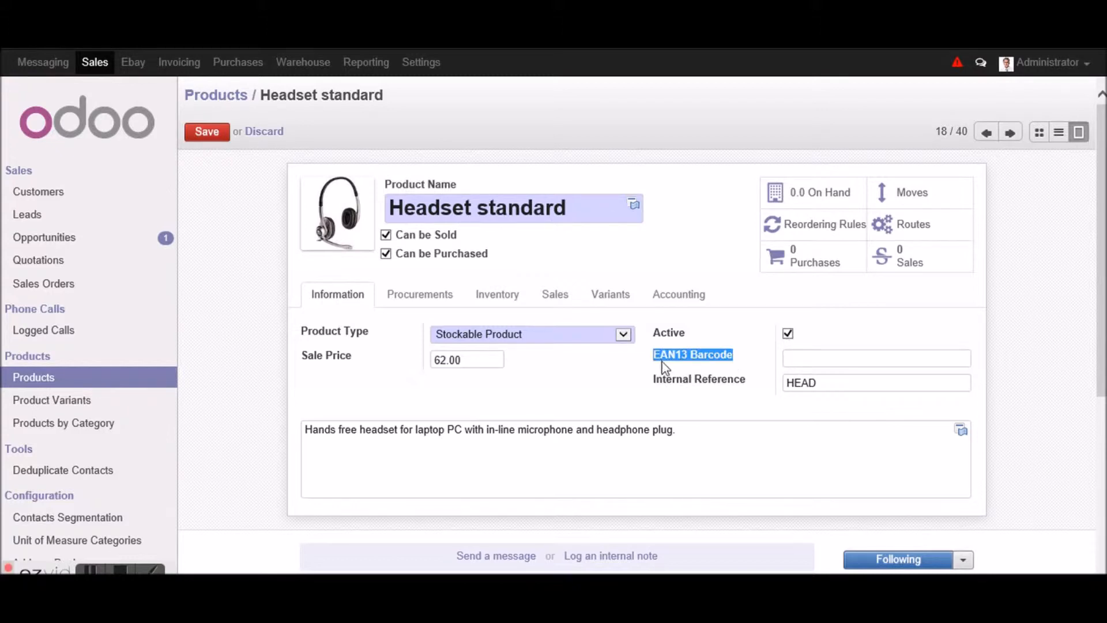
{"action": "left_click", "coordinate": [663, 362]}
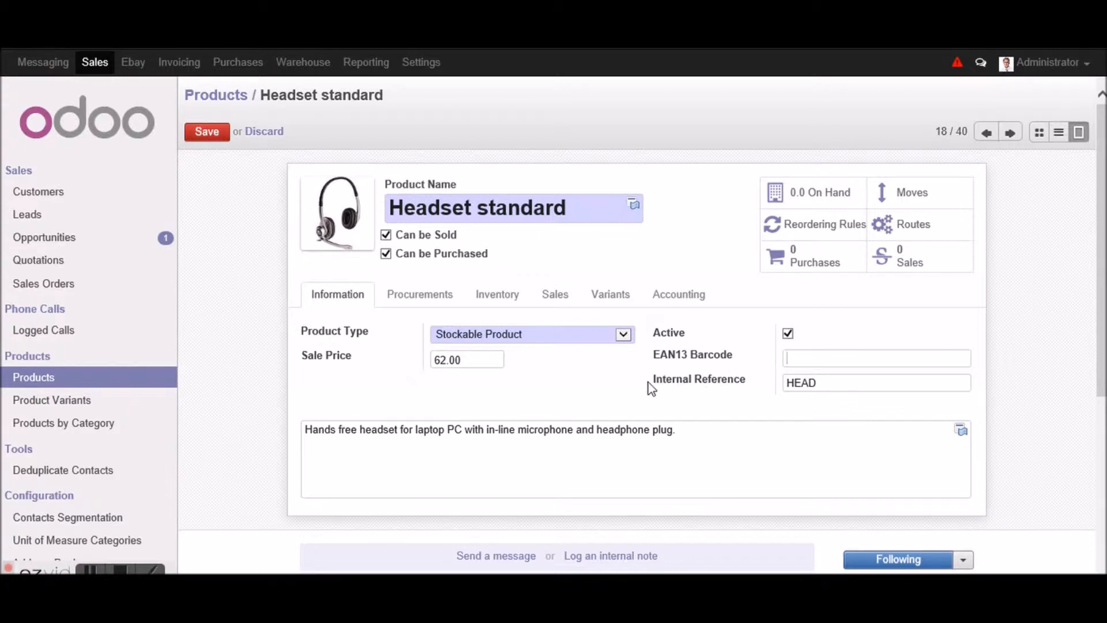
Step: Change the product's internal reference to HEADPHONES
{"action": "left_click_drag", "start_coordinate": [650, 382], "coordinate": [739, 383]}
{"action": "left_click", "coordinate": [823, 385]}
{"action": "double_click", "coordinate": [796, 385]}
{"action": "left_click", "coordinate": [825, 385]}
{"action": "type", "text": "PHONES"}
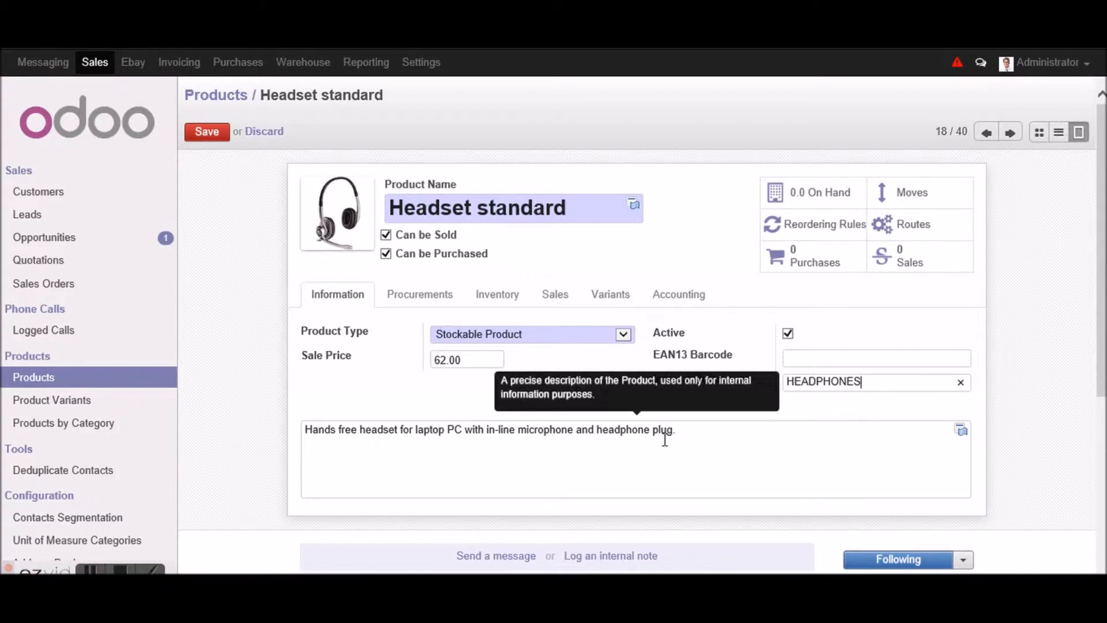
{"action": "left_click_drag", "start_coordinate": [680, 435], "coordinate": [306, 434]}
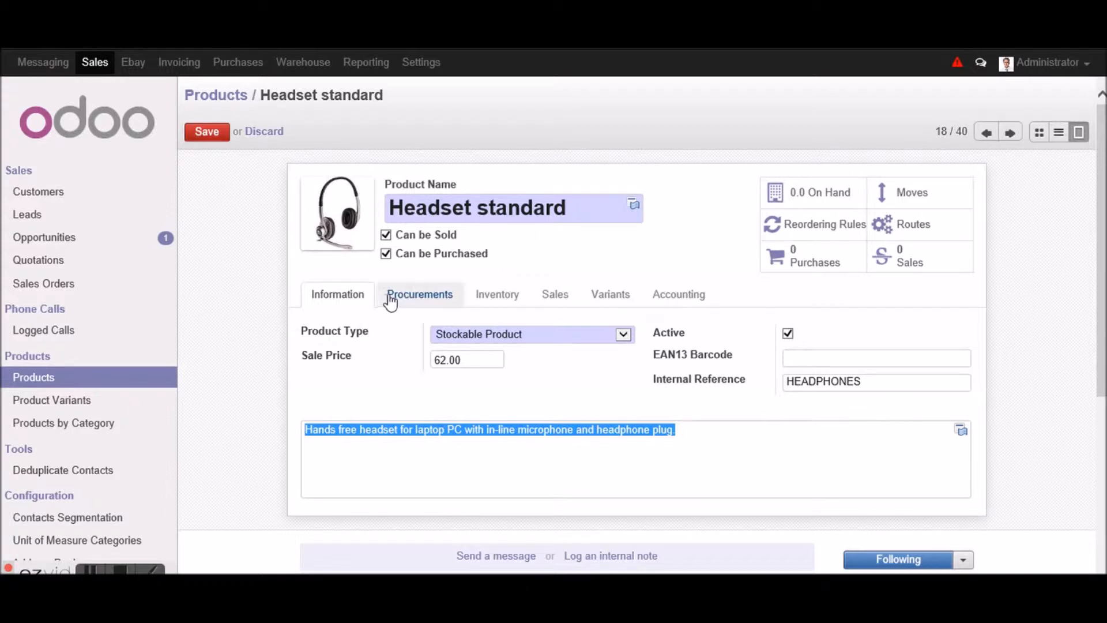
Step: Enable the Buy and Make To Order routes in the product's supply chain information
{"action": "left_click", "coordinate": [408, 298]}
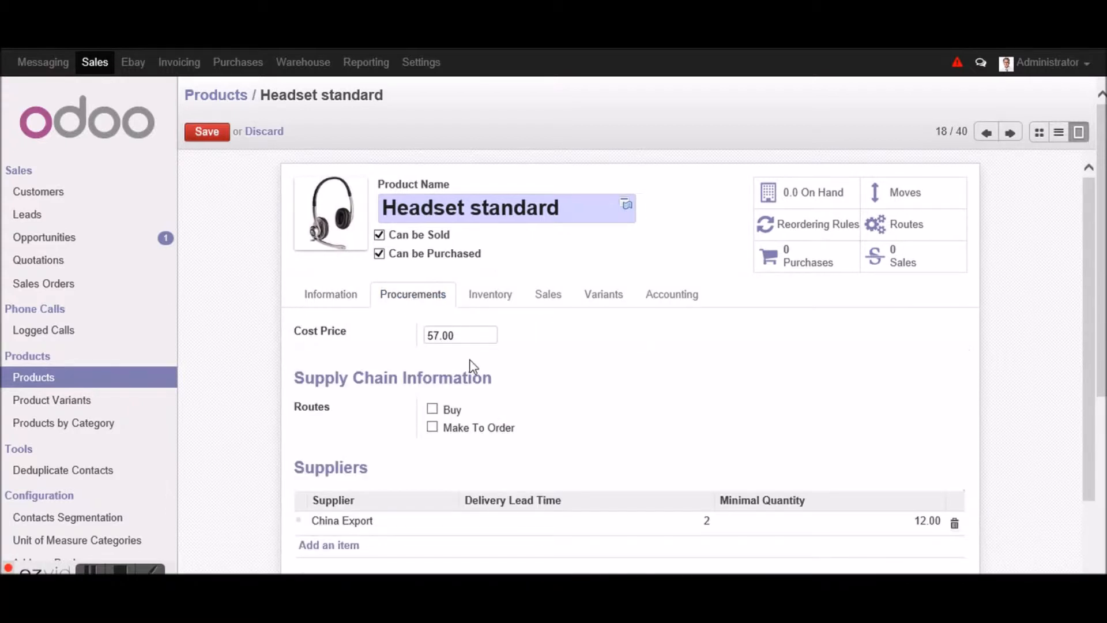
{"action": "left_click_drag", "start_coordinate": [468, 335], "coordinate": [430, 334]}
{"action": "left_click", "coordinate": [437, 344]}
{"action": "left_click_drag", "start_coordinate": [295, 377], "coordinate": [502, 376]}
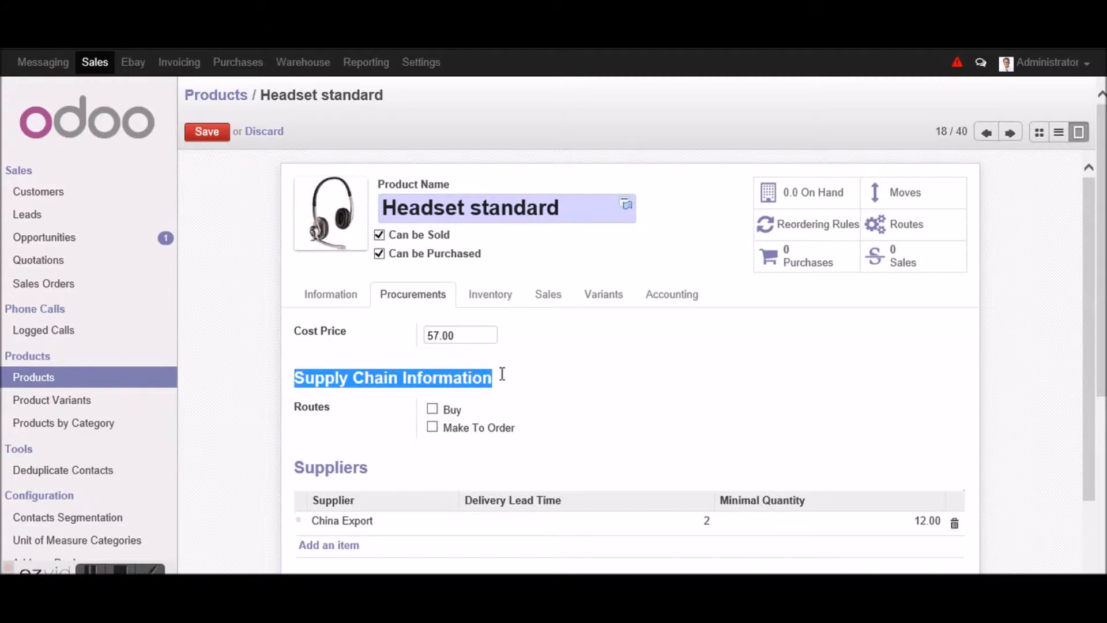
{"action": "left_click", "coordinate": [432, 409]}
{"action": "left_click", "coordinate": [433, 428]}
{"action": "left_click_drag", "start_coordinate": [515, 432], "coordinate": [440, 428]}
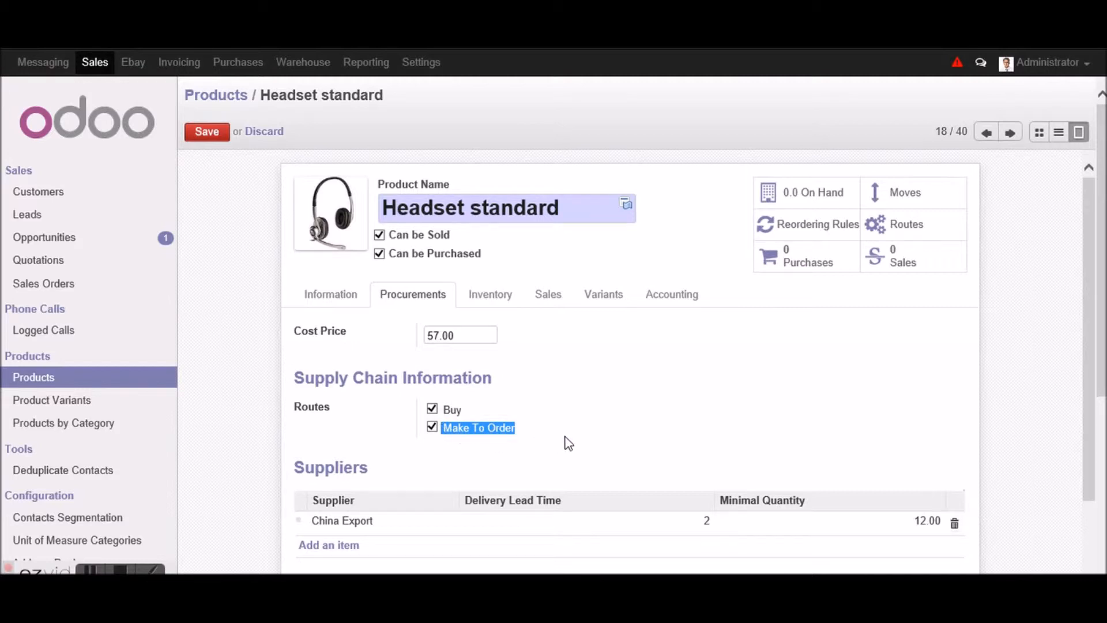
Step: Open the China Export supplier entry and set its supplier product name to Headphones
{"action": "scroll", "coordinate": [567, 441], "scroll_direction": "down", "scroll_amount": 1}
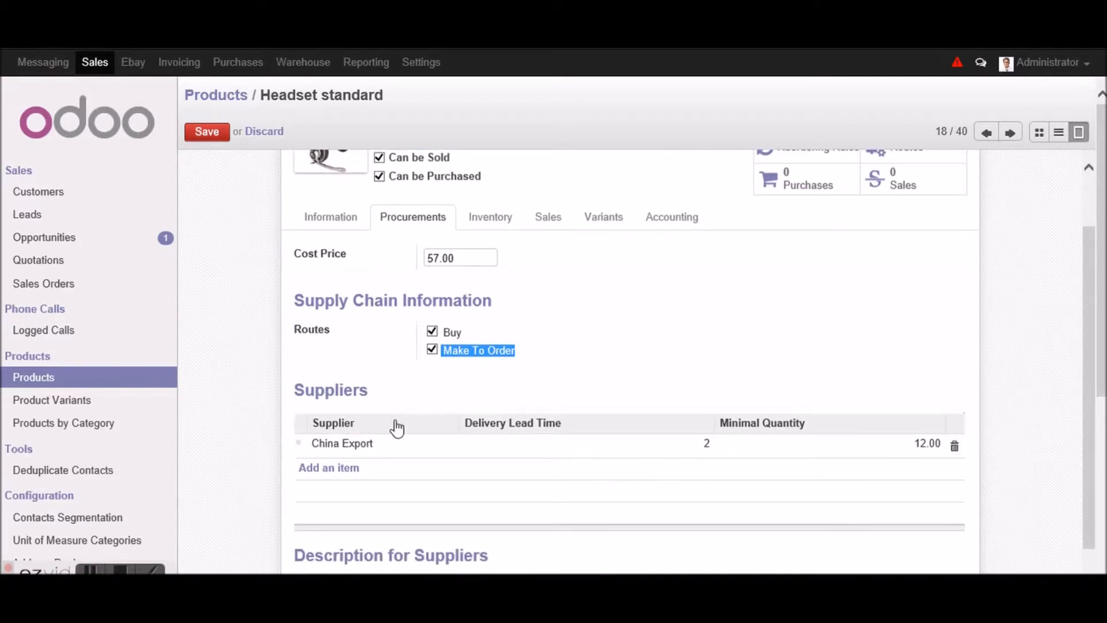
{"action": "left_click", "coordinate": [332, 446]}
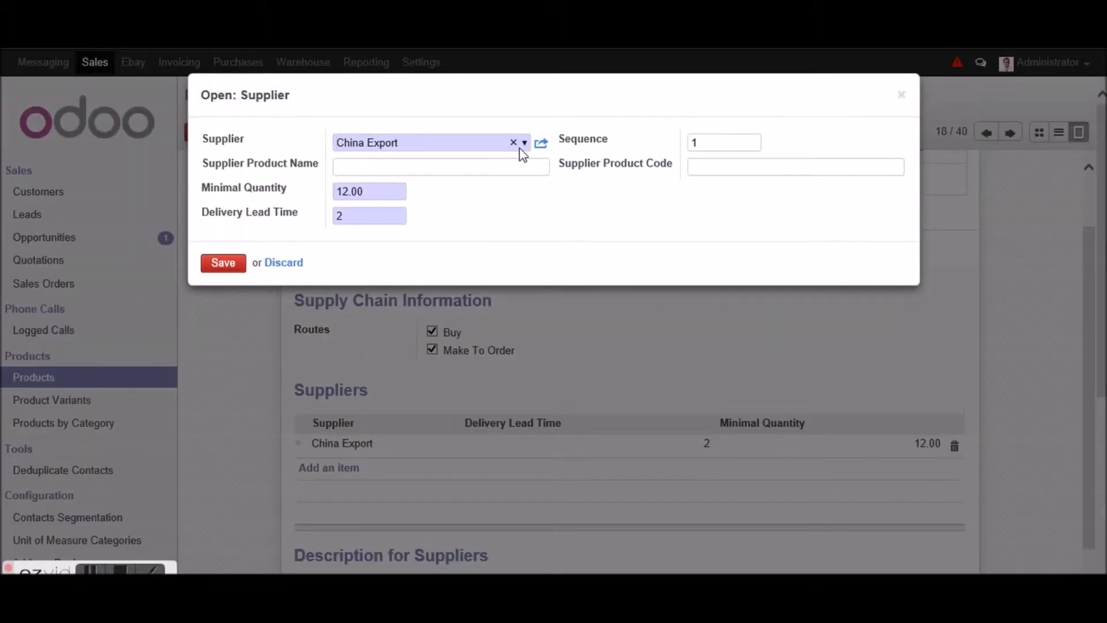
{"action": "triple_click", "coordinate": [408, 142]}
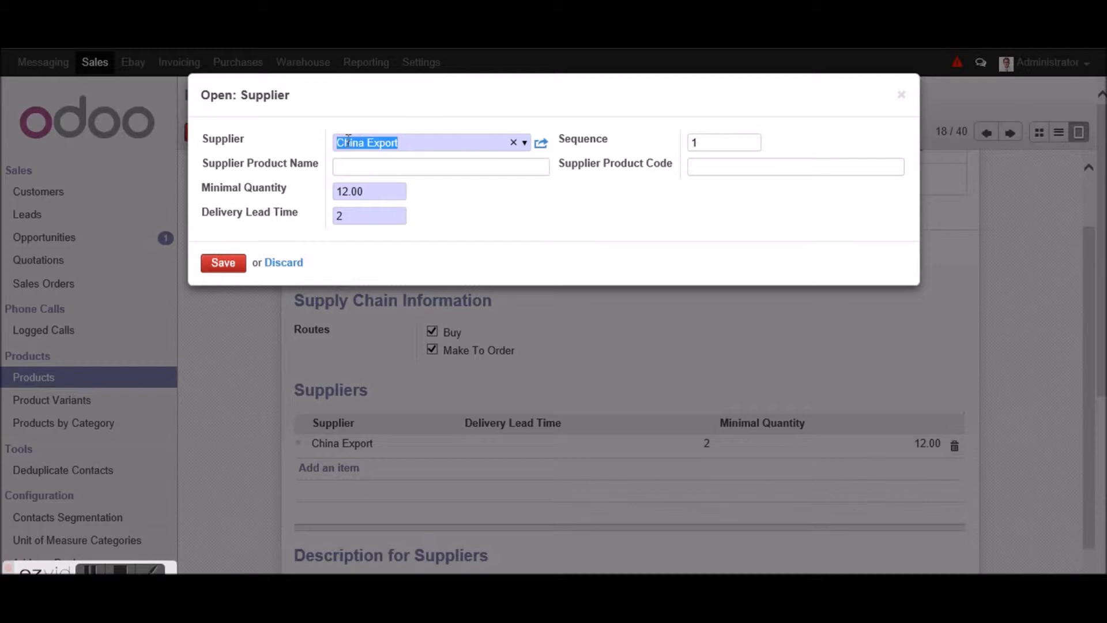
{"action": "left_click", "coordinate": [372, 166]}
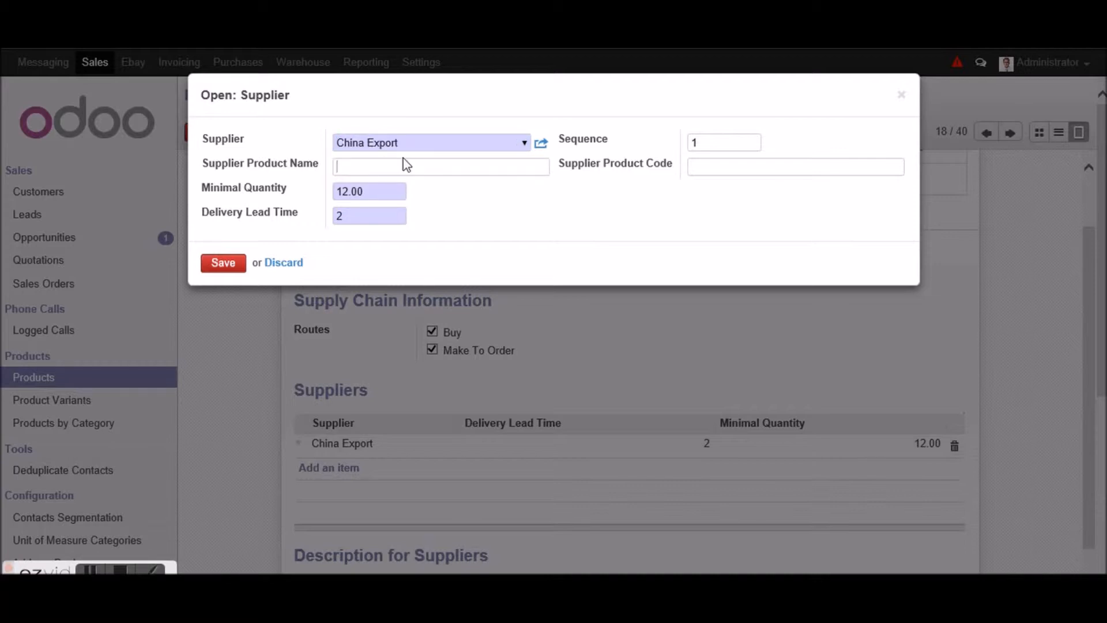
{"action": "type", "text": "Headphones"}
Step: Review the supplier's minimal quantity, delivery lead time, product code and sequence, and save the supplier entry
{"action": "mouse_move", "coordinate": [288, 190]}
{"action": "left_click_drag", "start_coordinate": [291, 191], "coordinate": [221, 195]}
{"action": "left_click", "coordinate": [352, 192]}
{"action": "mouse_move", "coordinate": [303, 215]}
{"action": "left_click_drag", "start_coordinate": [301, 215], "coordinate": [211, 221]}
{"action": "left_click", "coordinate": [353, 215]}
{"action": "mouse_move", "coordinate": [663, 173]}
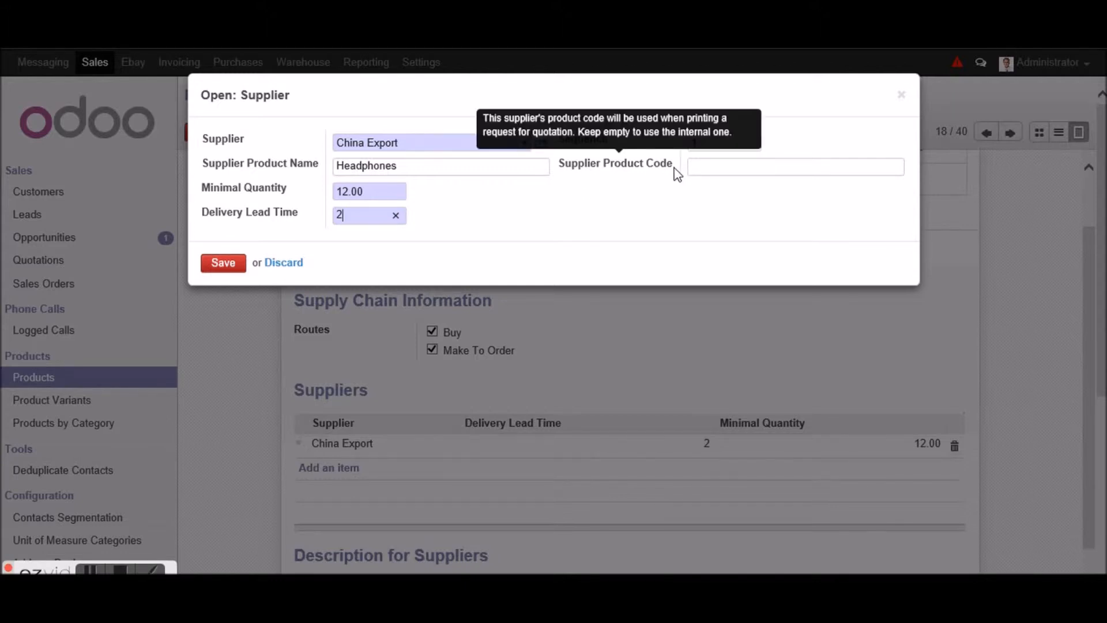
{"action": "left_click", "coordinate": [711, 164]}
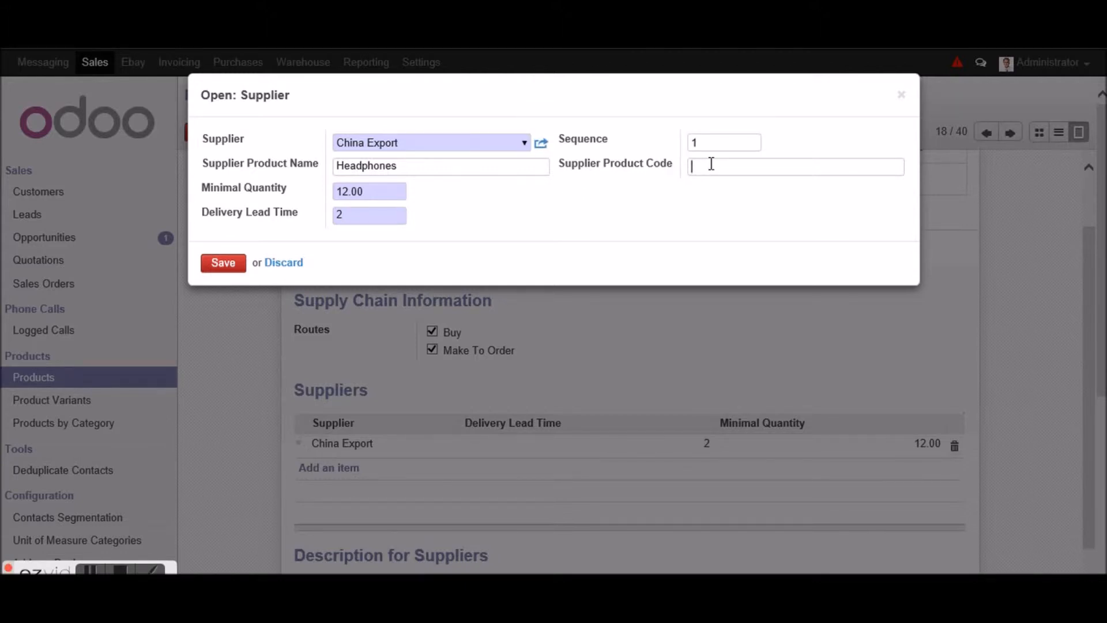
{"action": "mouse_move", "coordinate": [600, 147]}
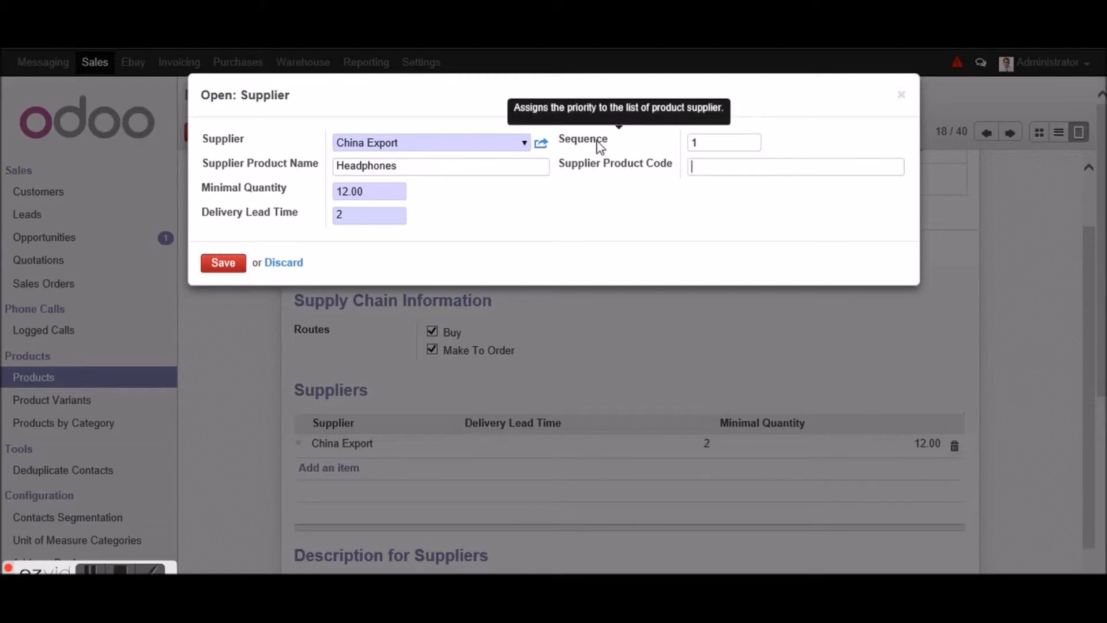
{"action": "double_click", "coordinate": [714, 142]}
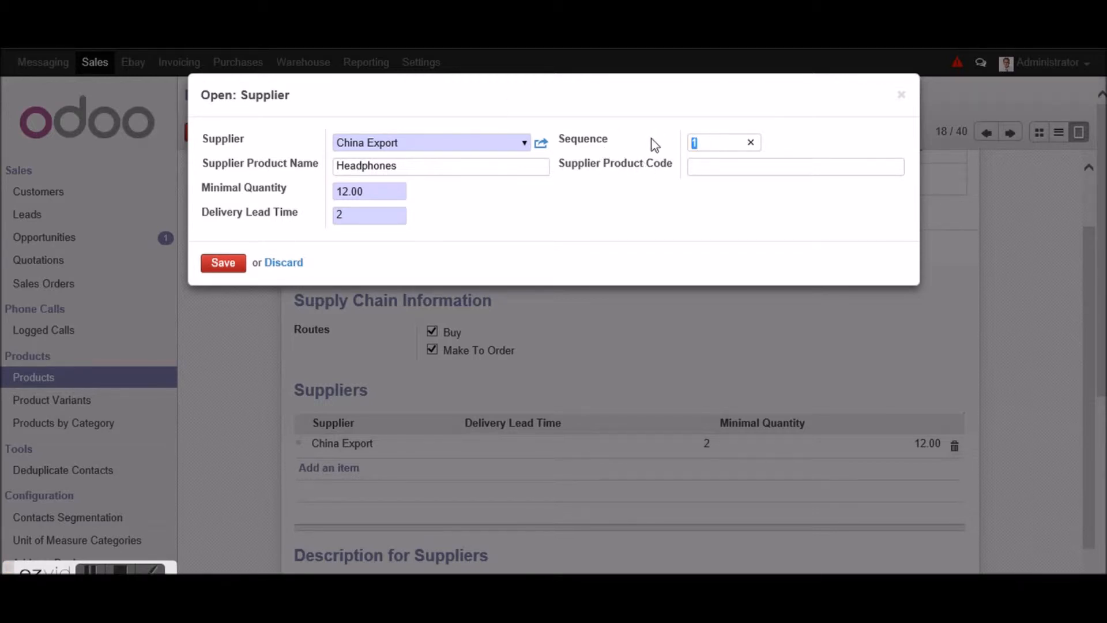
{"action": "left_click", "coordinate": [231, 269]}
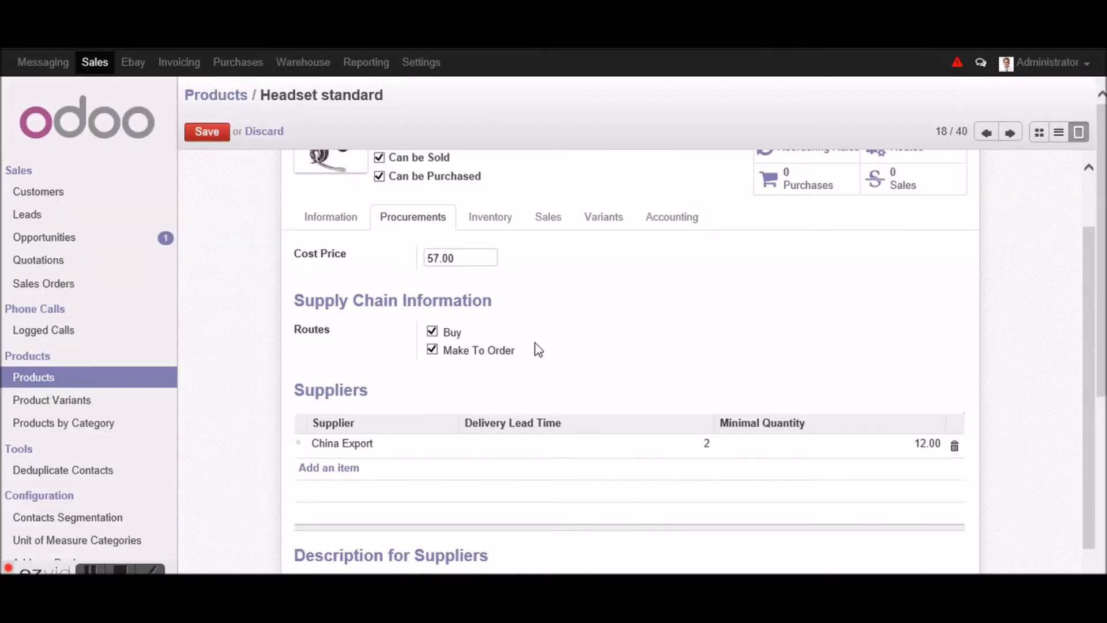
Step: Enter "testing" as the product's description for suppliers
{"action": "scroll", "coordinate": [591, 375], "scroll_direction": "down", "scroll_amount": 2}
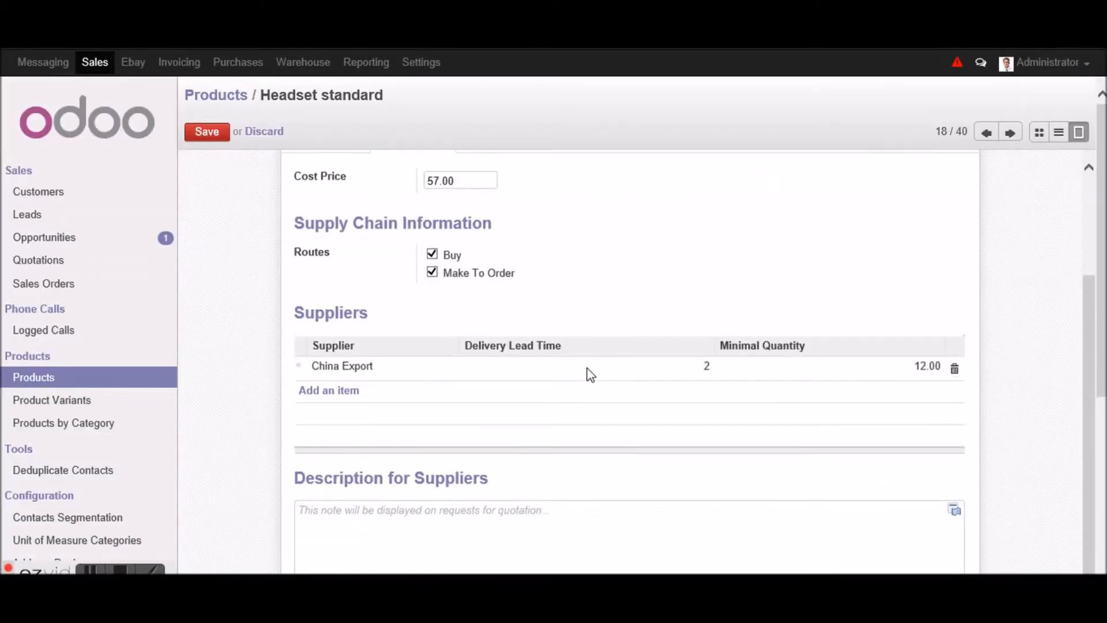
{"action": "scroll", "coordinate": [591, 375], "scroll_direction": "down", "scroll_amount": 2}
{"action": "left_click", "coordinate": [494, 467]}
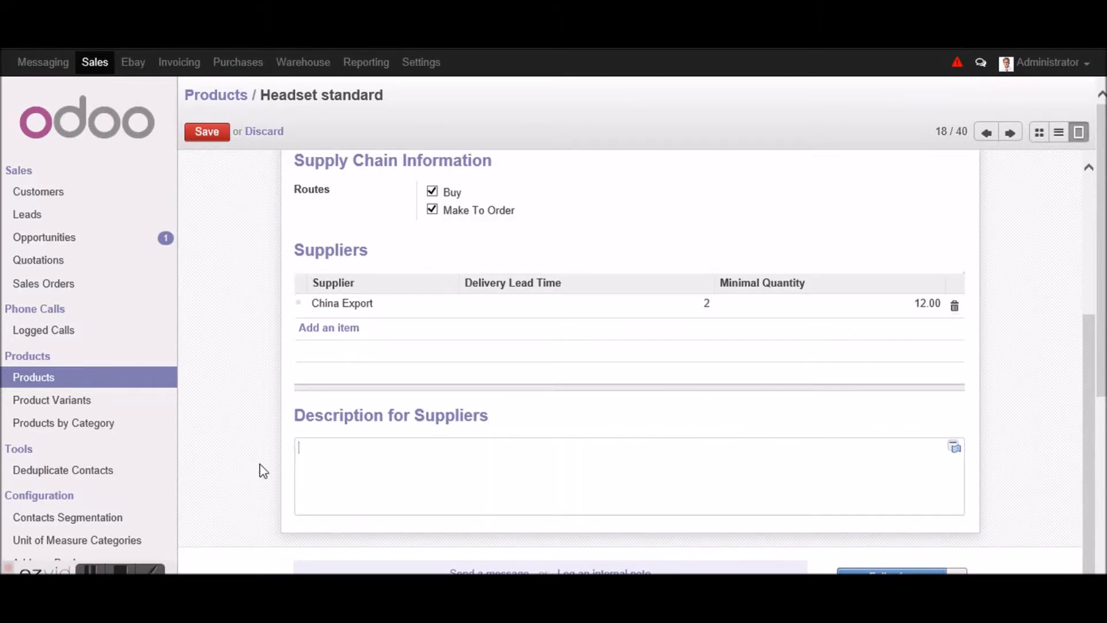
{"action": "type", "text": "testing"}
Step: Update the product's quantity on hand to 10 at the WH/Stock location and apply it
{"action": "scroll", "coordinate": [427, 496], "scroll_direction": "up", "scroll_amount": 2}
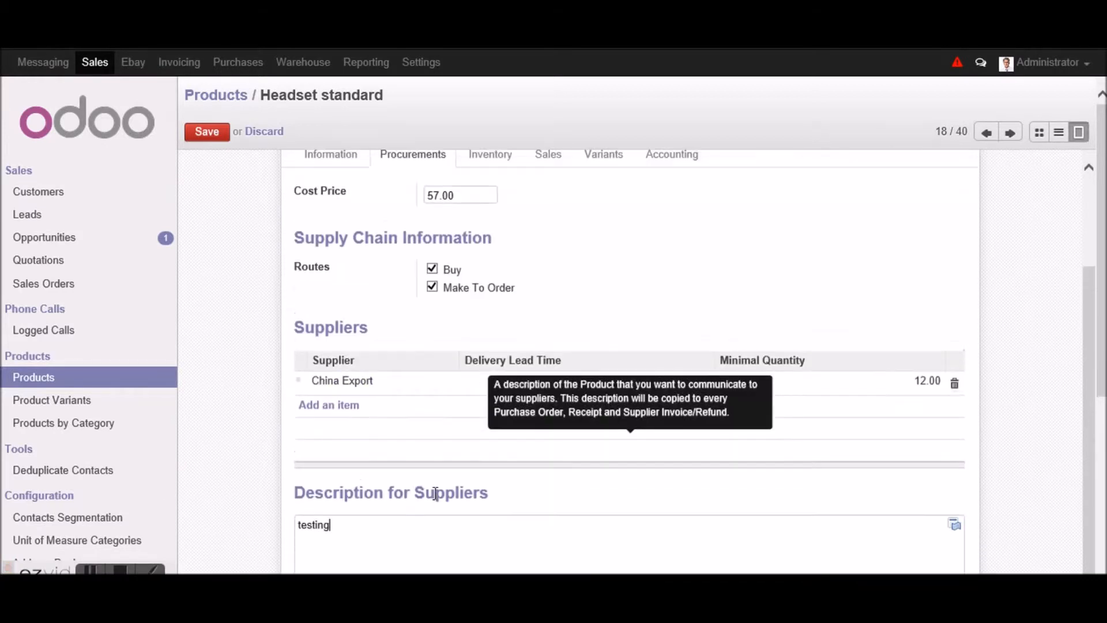
{"action": "scroll", "coordinate": [476, 488], "scroll_direction": "up", "scroll_amount": 2}
{"action": "scroll", "coordinate": [480, 489], "scroll_direction": "up", "scroll_amount": 1}
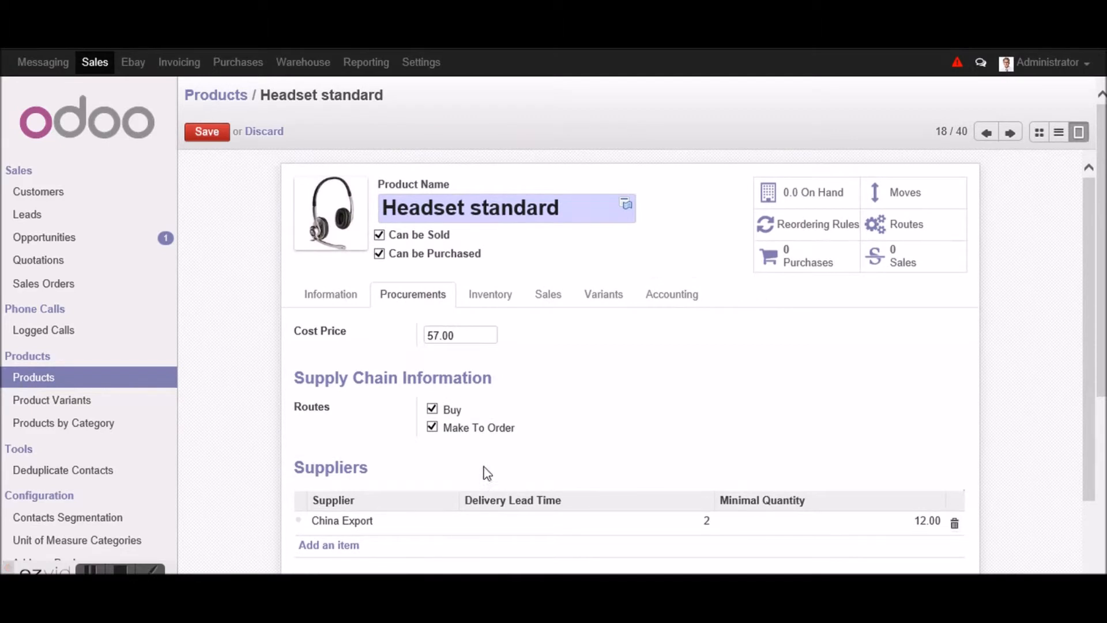
{"action": "left_click", "coordinate": [489, 310]}
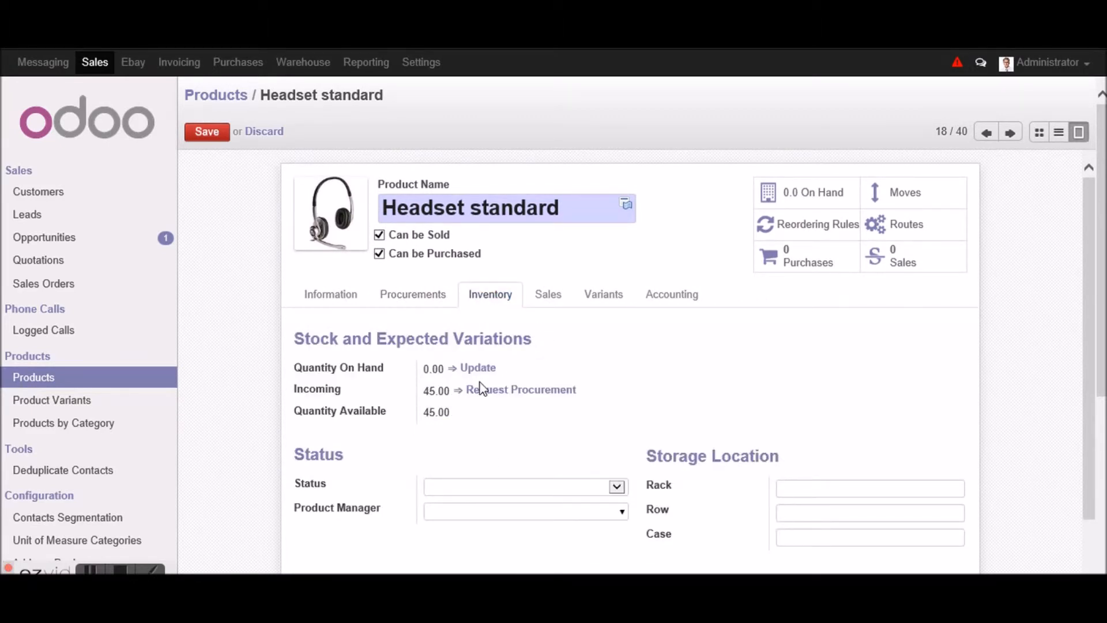
{"action": "left_click_drag", "start_coordinate": [293, 367], "coordinate": [387, 366]}
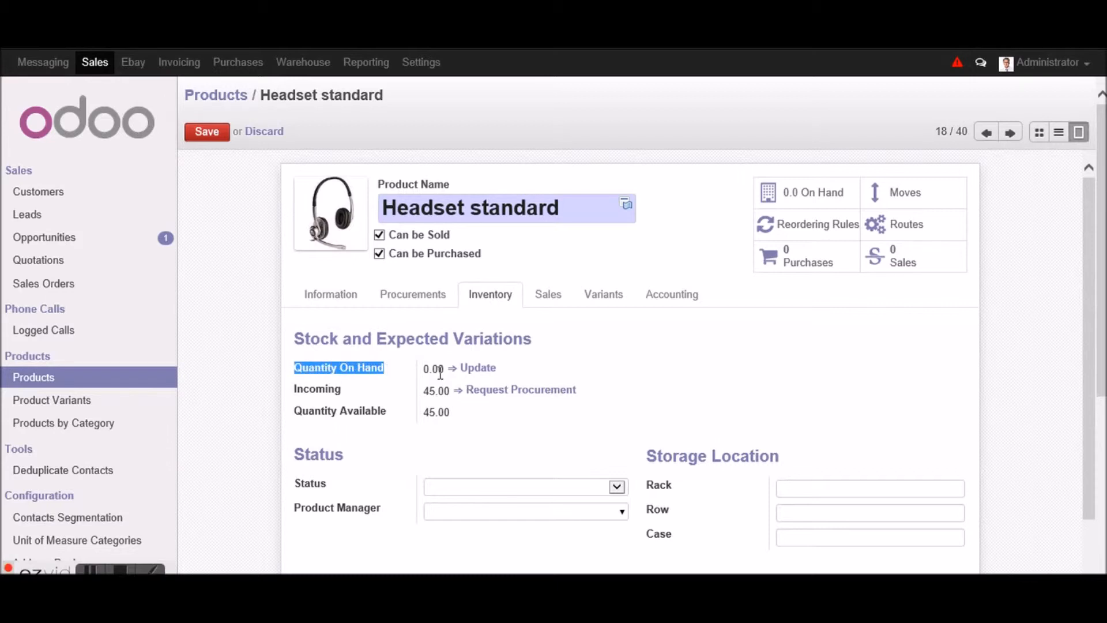
{"action": "left_click", "coordinate": [480, 370]}
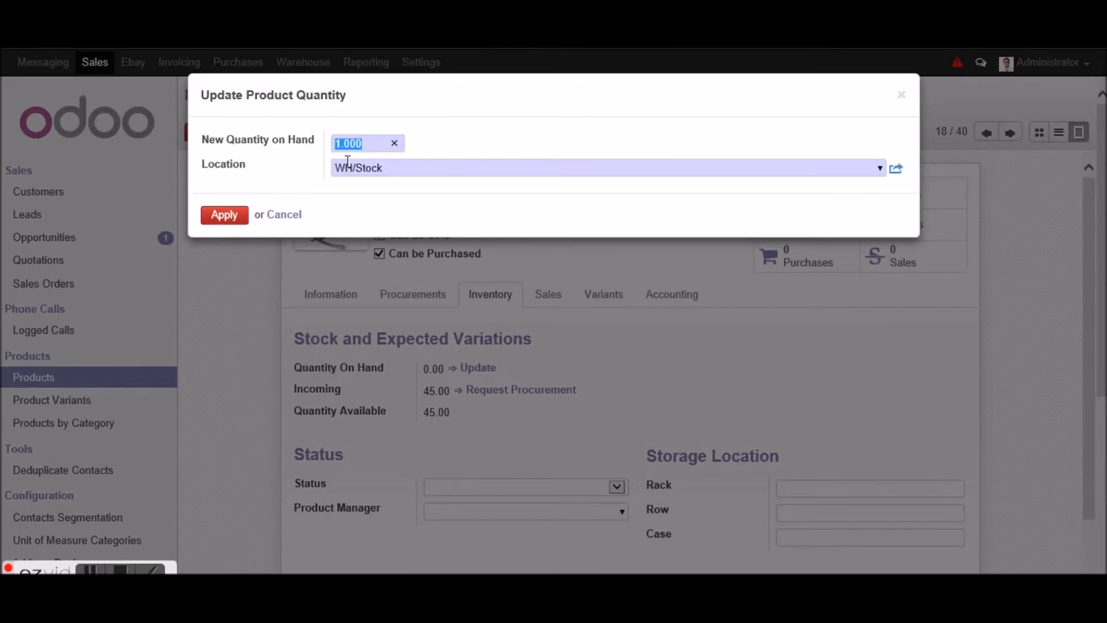
{"action": "left_click", "coordinate": [341, 142]}
{"action": "type", "text": "0"}
{"action": "left_click", "coordinate": [881, 168]}
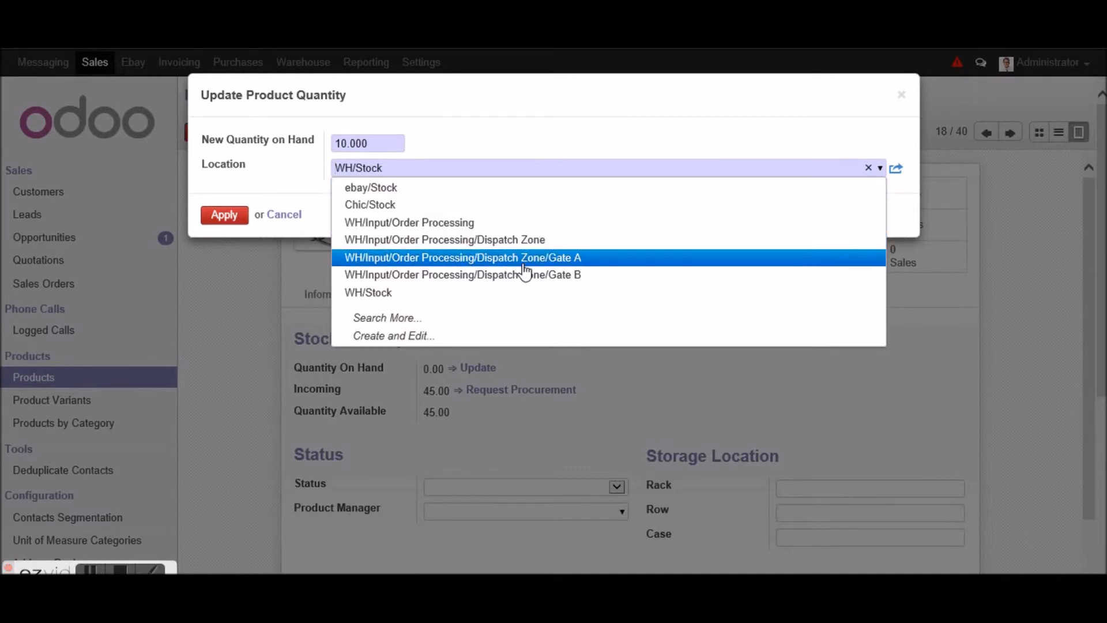
{"action": "left_click", "coordinate": [248, 295]}
{"action": "left_click", "coordinate": [240, 221]}
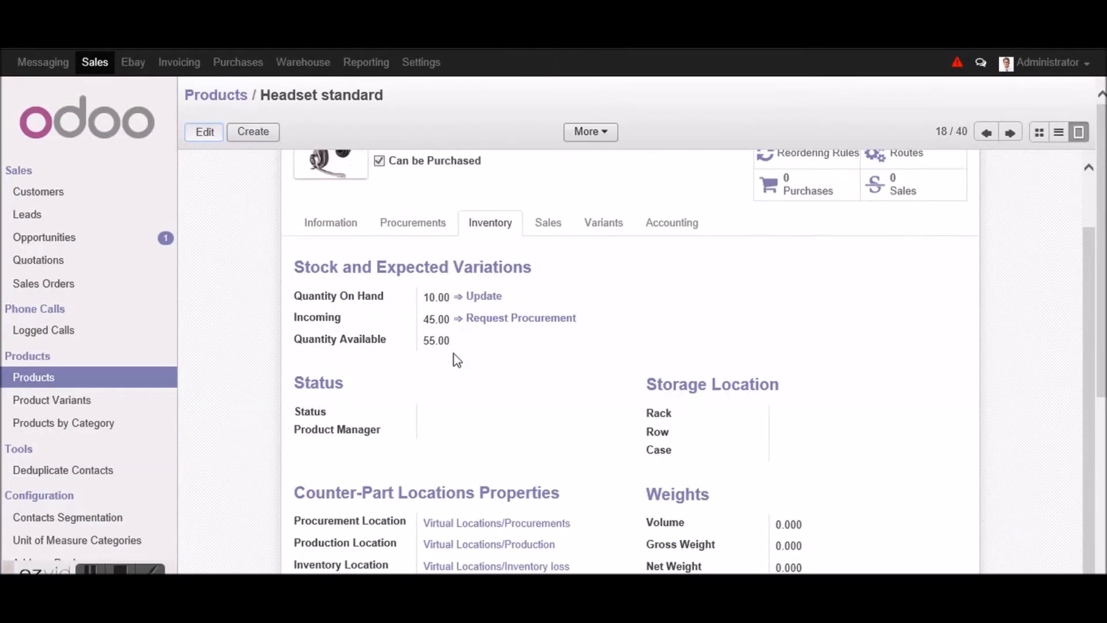
Step: Review the available product status options and assign Demo User as the product manager
{"action": "scroll", "coordinate": [494, 365], "scroll_direction": "down", "scroll_amount": 2}
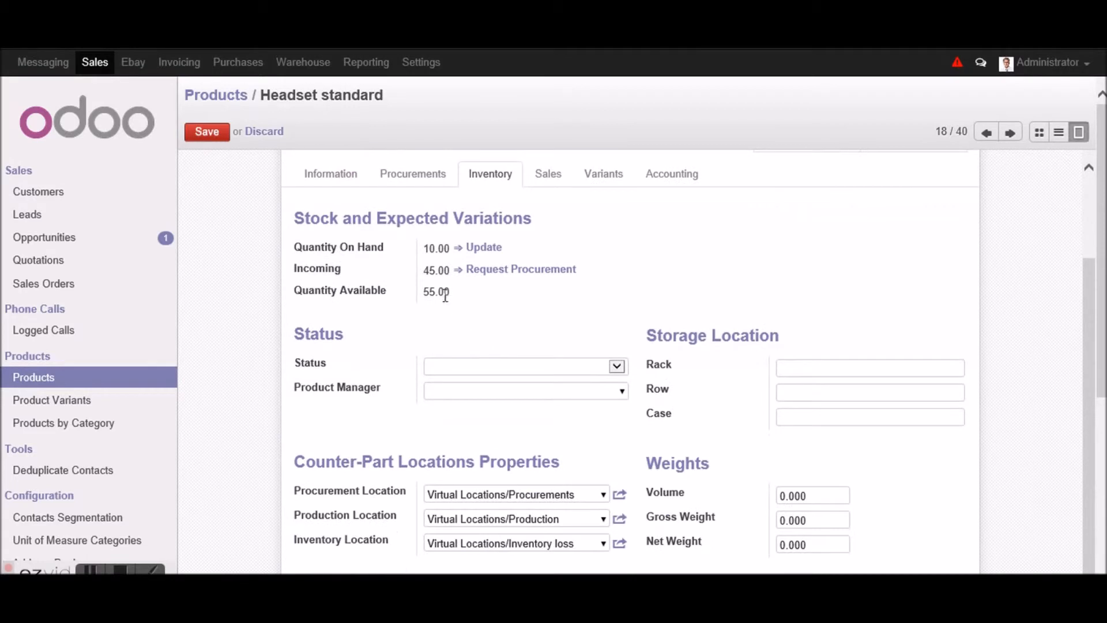
{"action": "left_click_drag", "start_coordinate": [451, 294], "coordinate": [419, 291]}
{"action": "left_click", "coordinate": [387, 362]}
{"action": "left_click", "coordinate": [615, 372]}
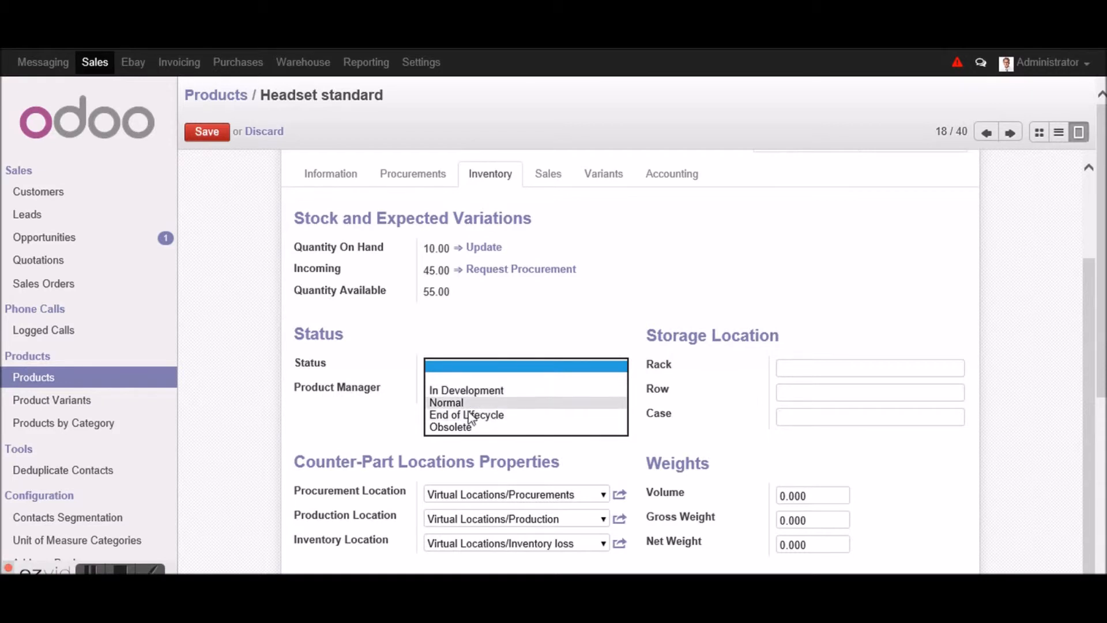
{"action": "left_click", "coordinate": [386, 415]}
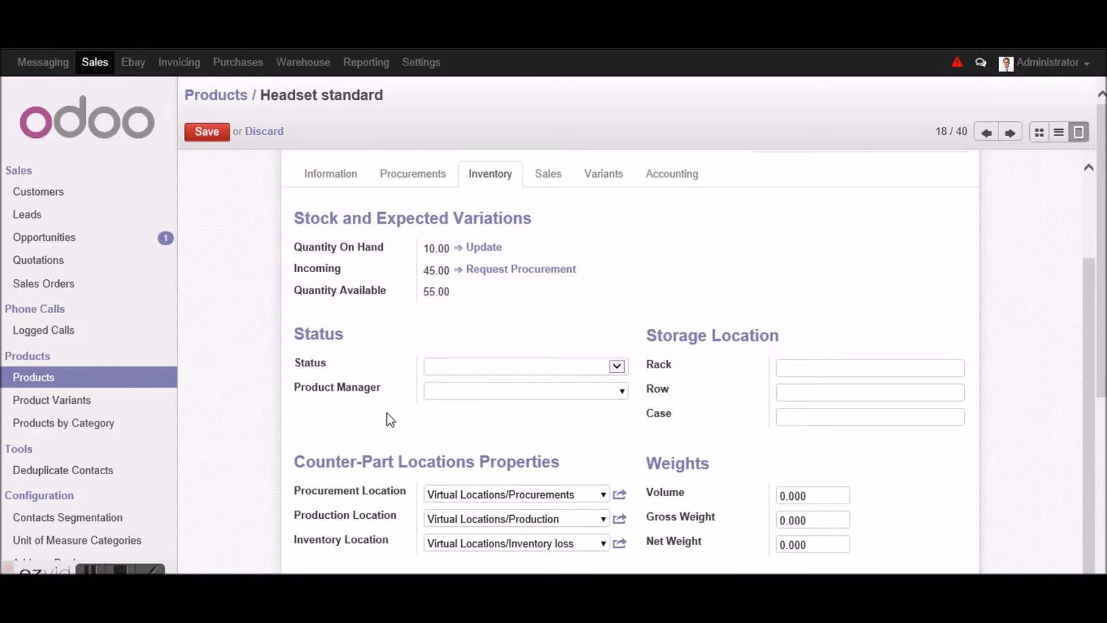
{"action": "left_click", "coordinate": [623, 392]}
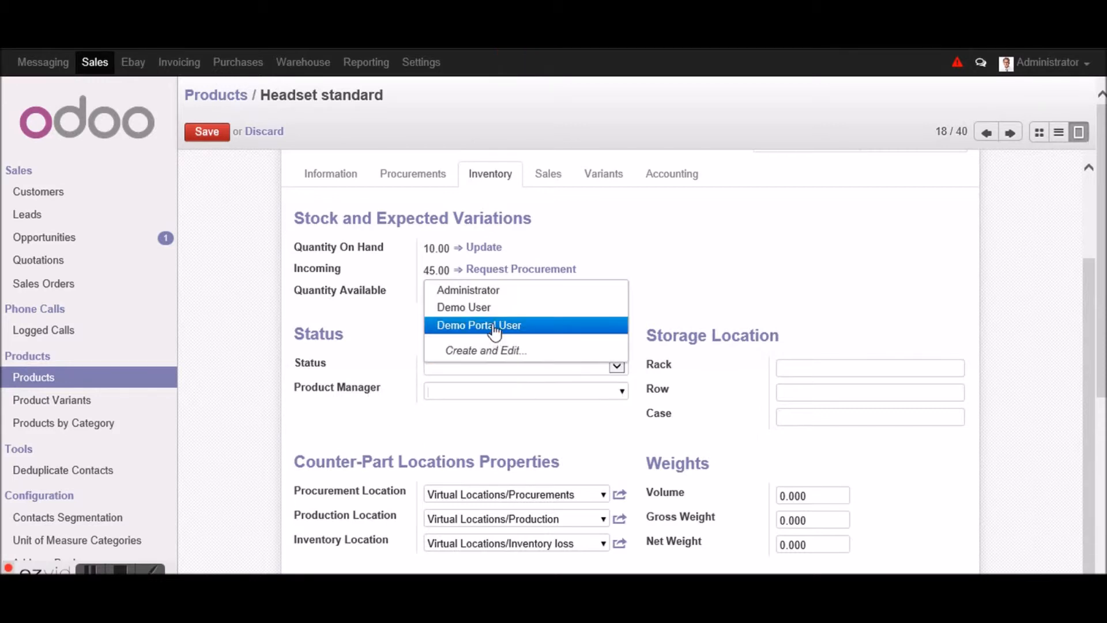
{"action": "left_click", "coordinate": [493, 309]}
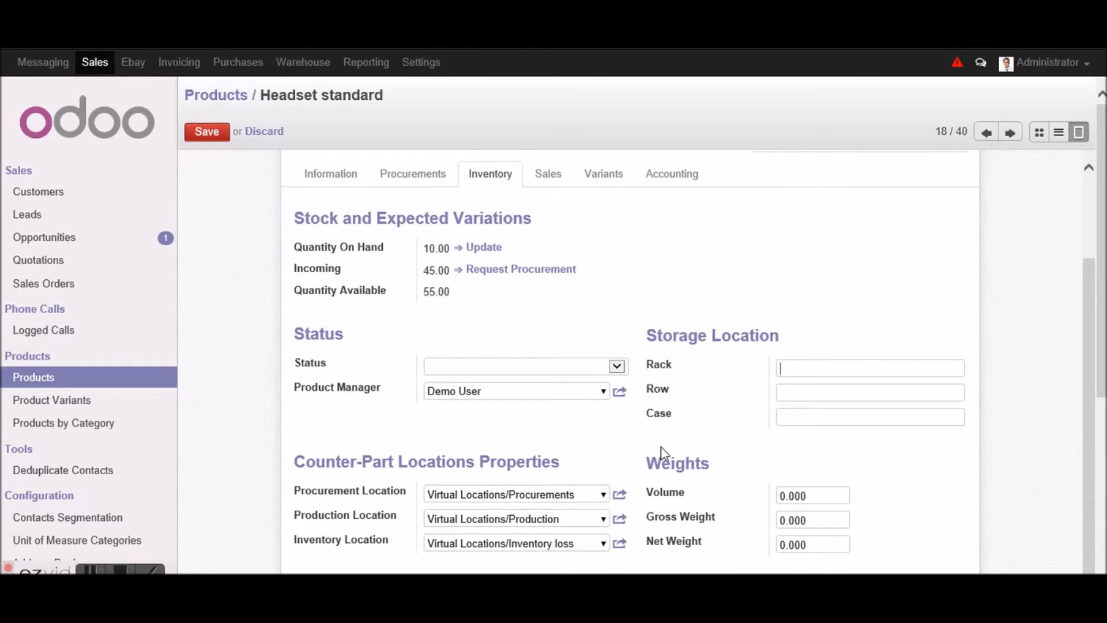
Step: Set the product's volume to 1 and its gross weight to 1.5 in the inventory weights
{"action": "scroll", "coordinate": [663, 447], "scroll_direction": "down", "scroll_amount": 3}
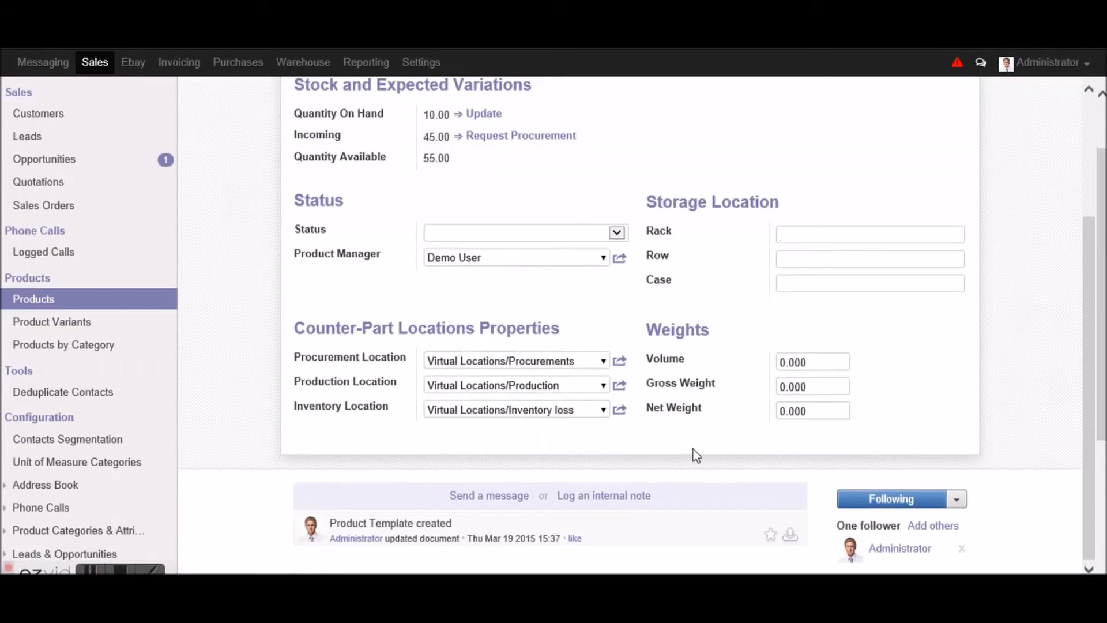
{"action": "left_click", "coordinate": [782, 362]}
{"action": "type", "text": "1"}
{"action": "key", "text": "Tab"}
{"action": "key", "text": "Home"}
{"action": "type", "text": "1.50"}
{"action": "key", "text": "Tab"}
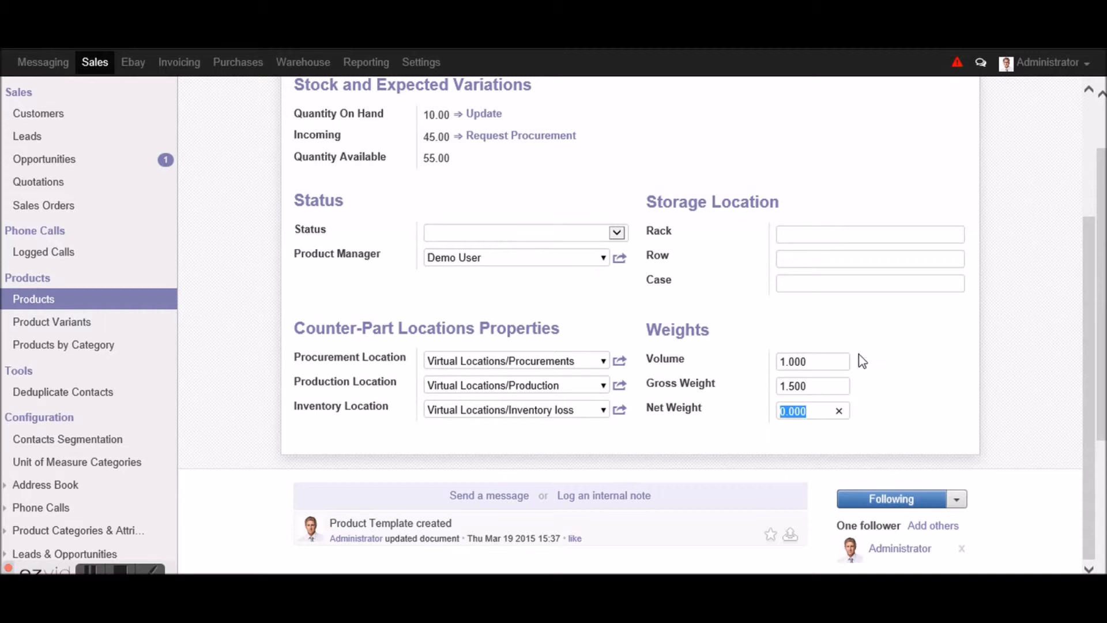
{"action": "left_click", "coordinate": [783, 414]}
Step: Set the product's warranty to 12 months and enter "testing" as the description for quotations
{"action": "scroll", "coordinate": [757, 449], "scroll_direction": "up", "scroll_amount": 5}
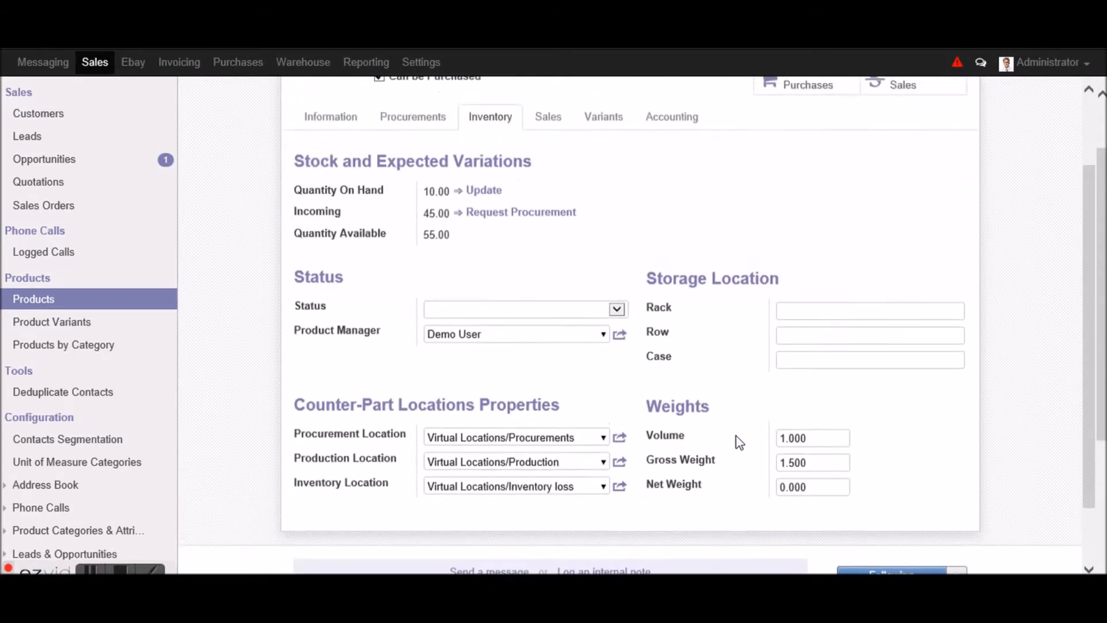
{"action": "left_click", "coordinate": [550, 295]}
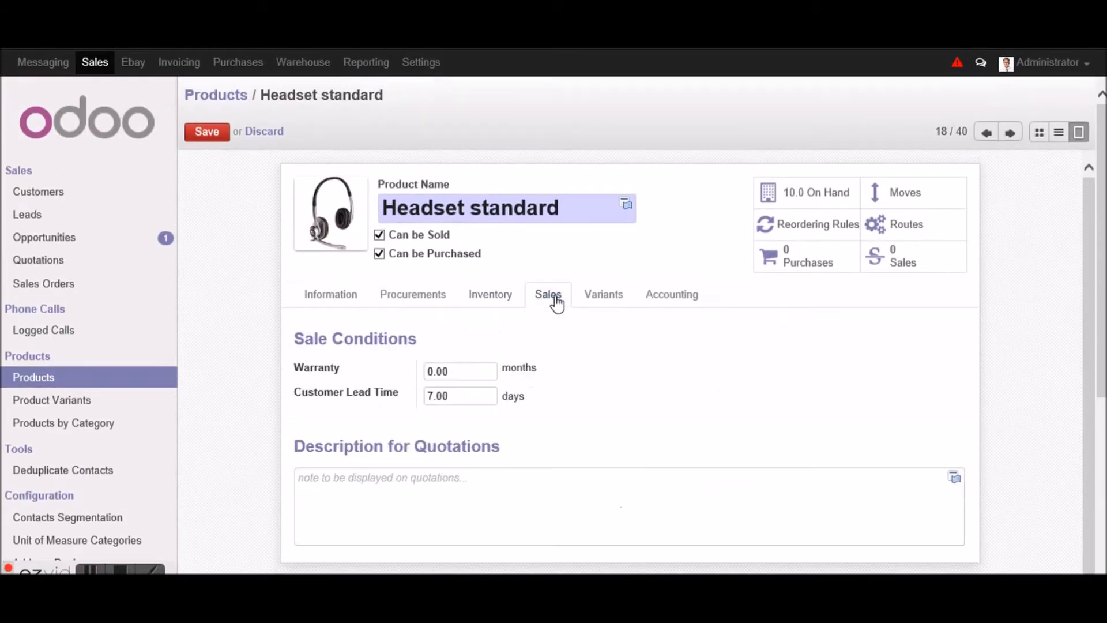
{"action": "left_click", "coordinate": [436, 371]}
{"action": "key", "text": "BackSpace"}
{"action": "type", "text": "12"}
{"action": "left_click", "coordinate": [453, 398]}
{"action": "left_click_drag", "start_coordinate": [458, 394], "coordinate": [425, 395]}
{"action": "left_click", "coordinate": [468, 499]}
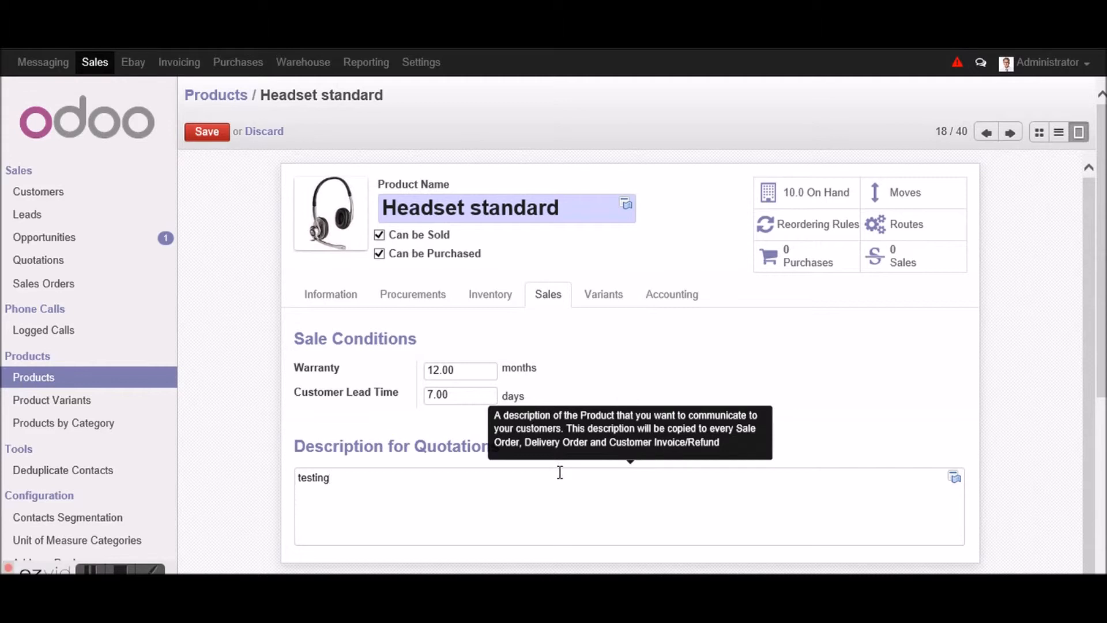
Step: Add the existing Color attribute to the product's variants
{"action": "left_click", "coordinate": [607, 298]}
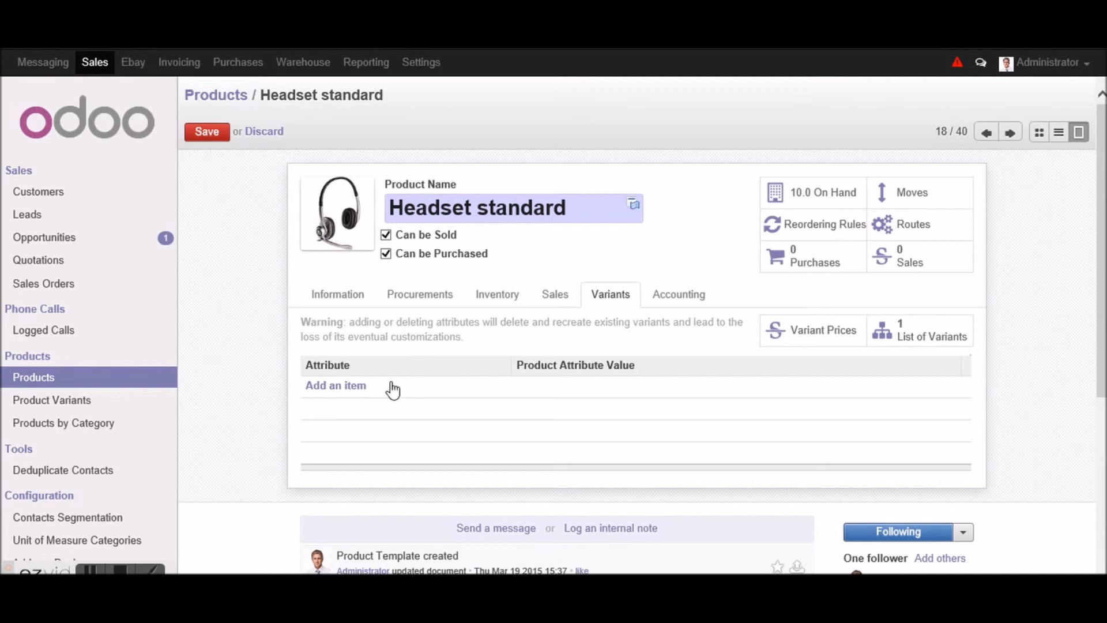
{"action": "left_click", "coordinate": [354, 392]}
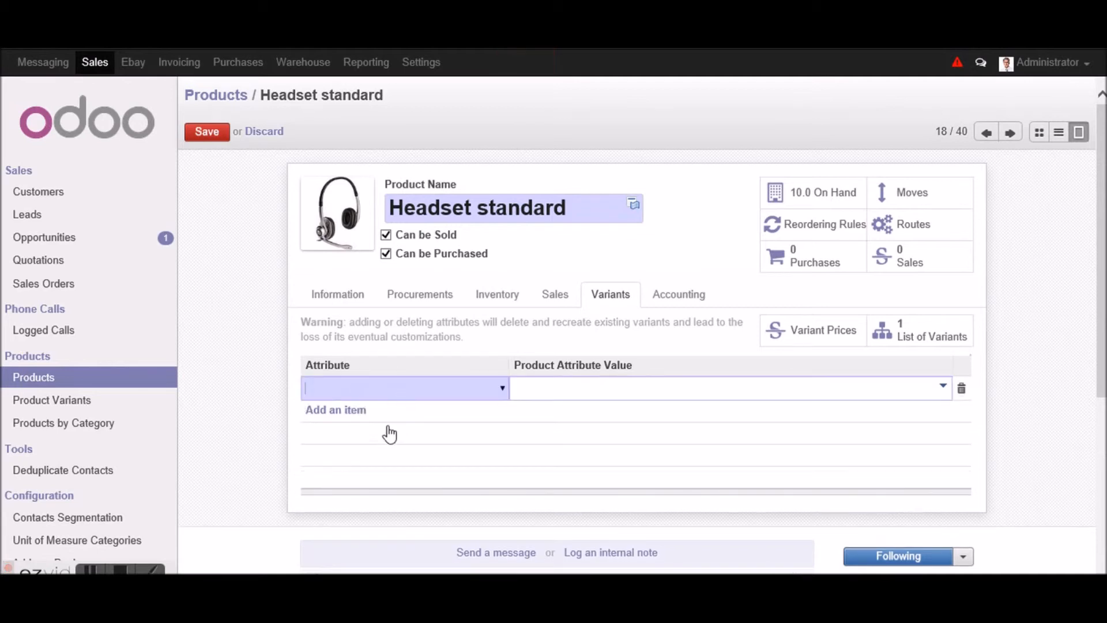
{"action": "left_click", "coordinate": [503, 391]}
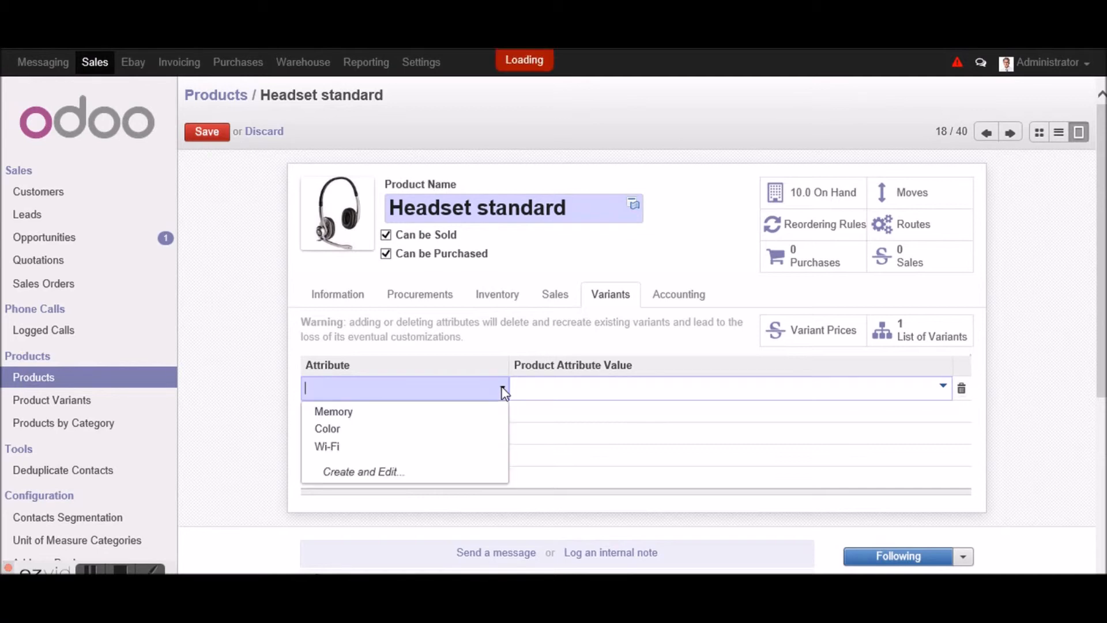
{"action": "left_click", "coordinate": [324, 431]}
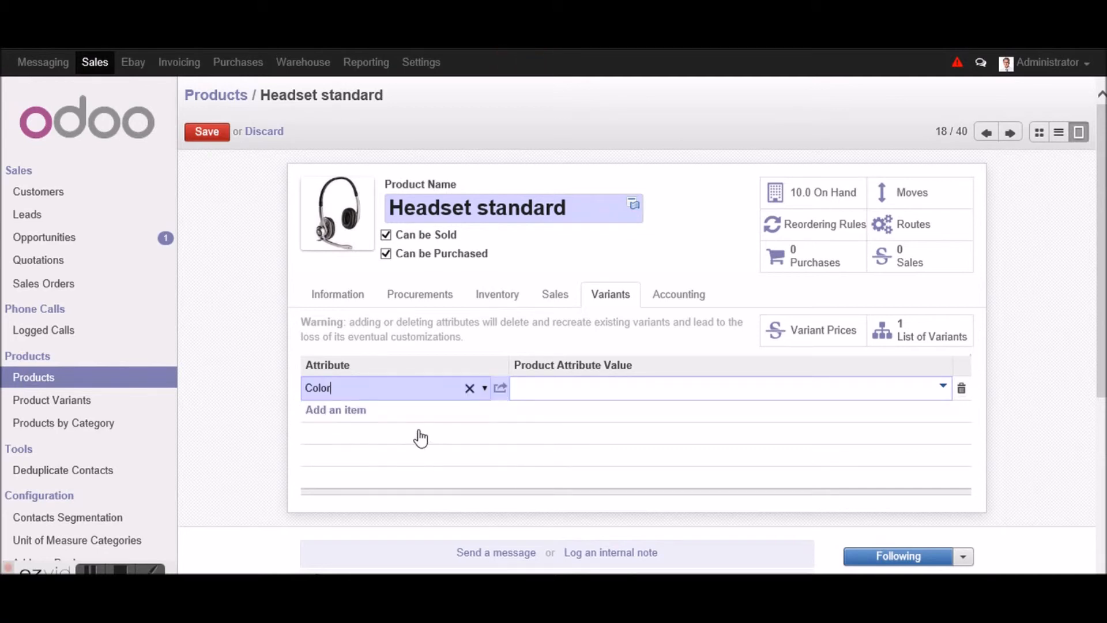
Step: Create and add the variant attributes decibels, watts, wire length and Jack below Color
{"action": "left_click", "coordinate": [333, 411]}
{"action": "left_click", "coordinate": [496, 413]}
{"action": "left_click", "coordinate": [369, 497]}
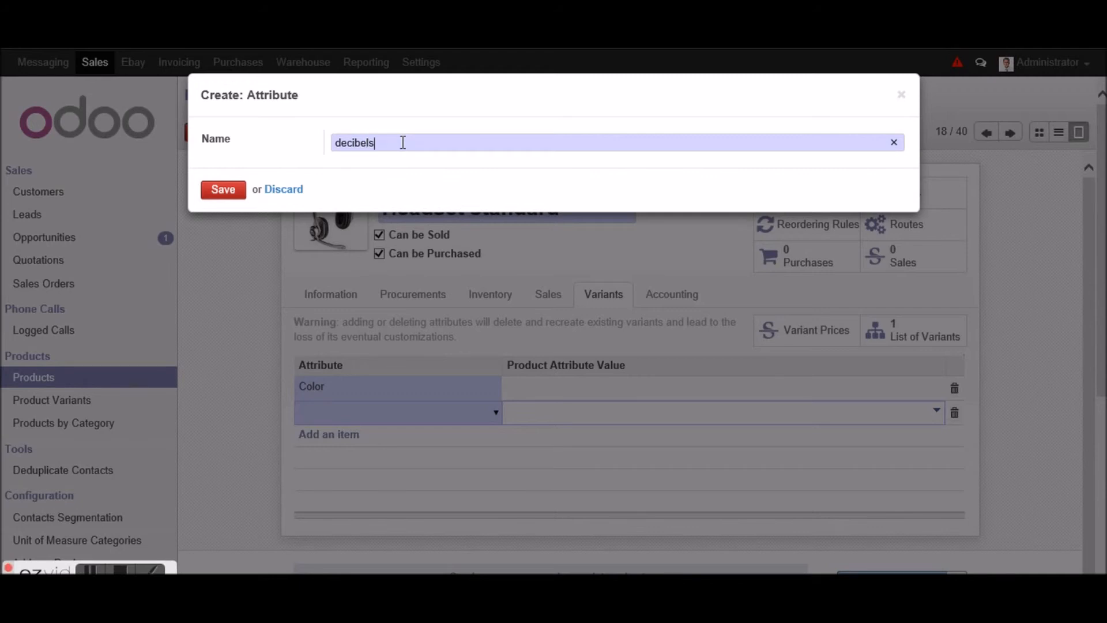
{"action": "left_click", "coordinate": [233, 195]}
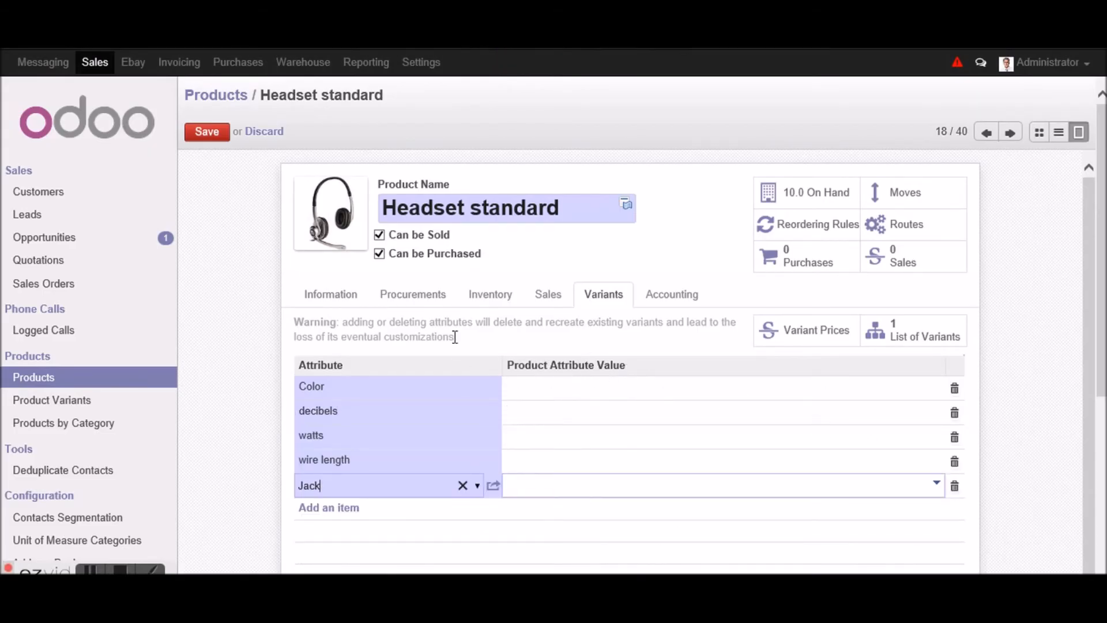
{"action": "scroll", "coordinate": [719, 364], "scroll_direction": "down", "scroll_amount": 2}
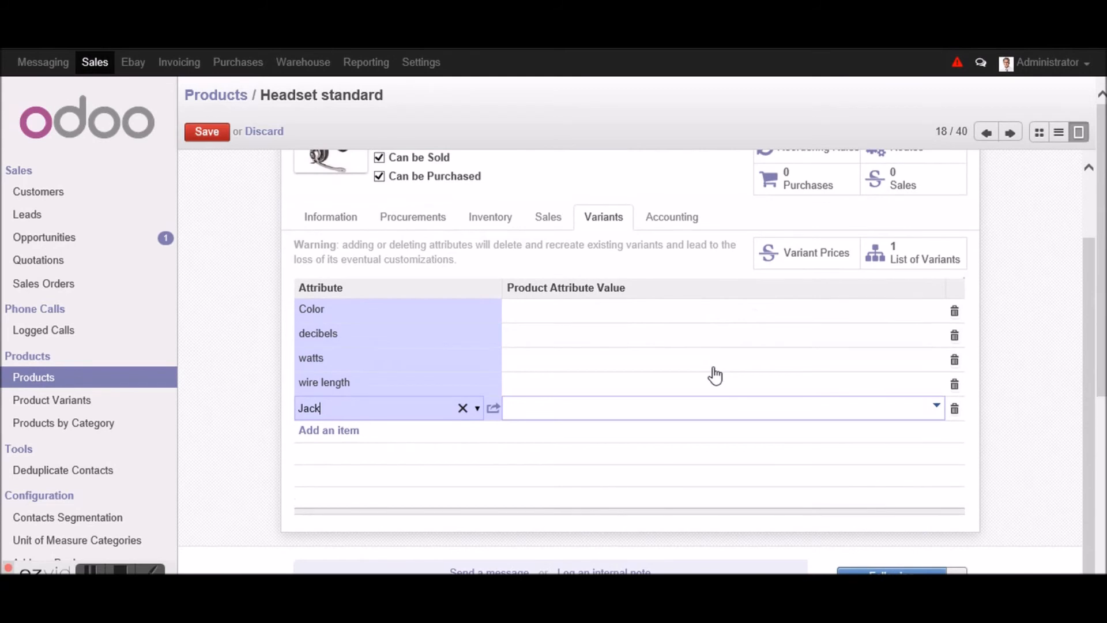
Step: Change the internal category in the product's accounting information to All / Saleable / Components
{"action": "scroll", "coordinate": [709, 372], "scroll_direction": "up", "scroll_amount": 2}
{"action": "left_click", "coordinate": [676, 304]}
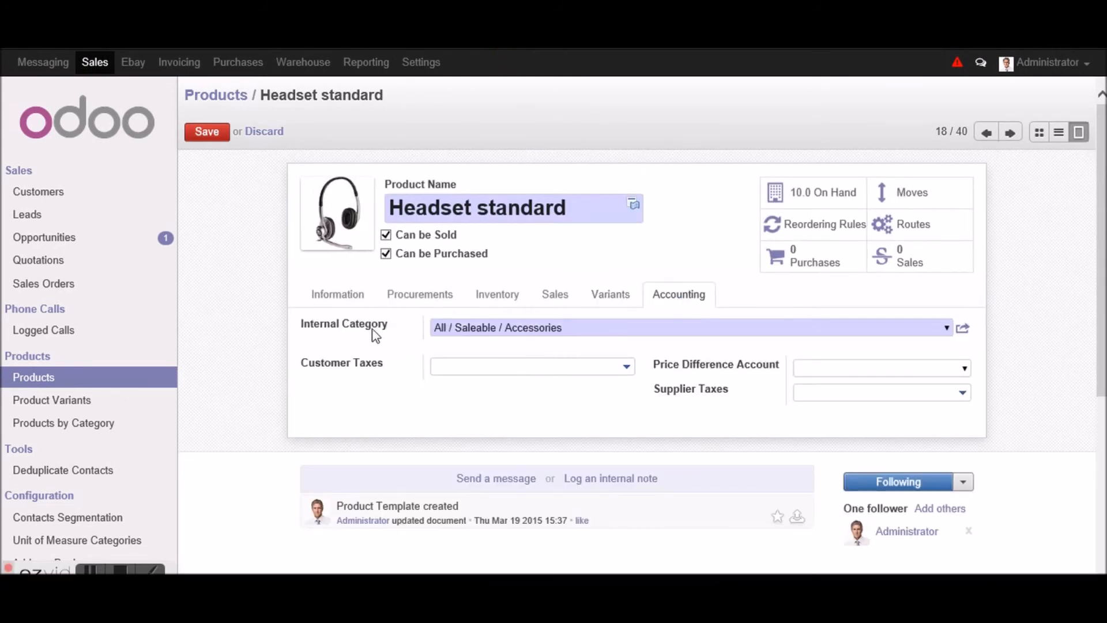
{"action": "left_click", "coordinate": [947, 329]}
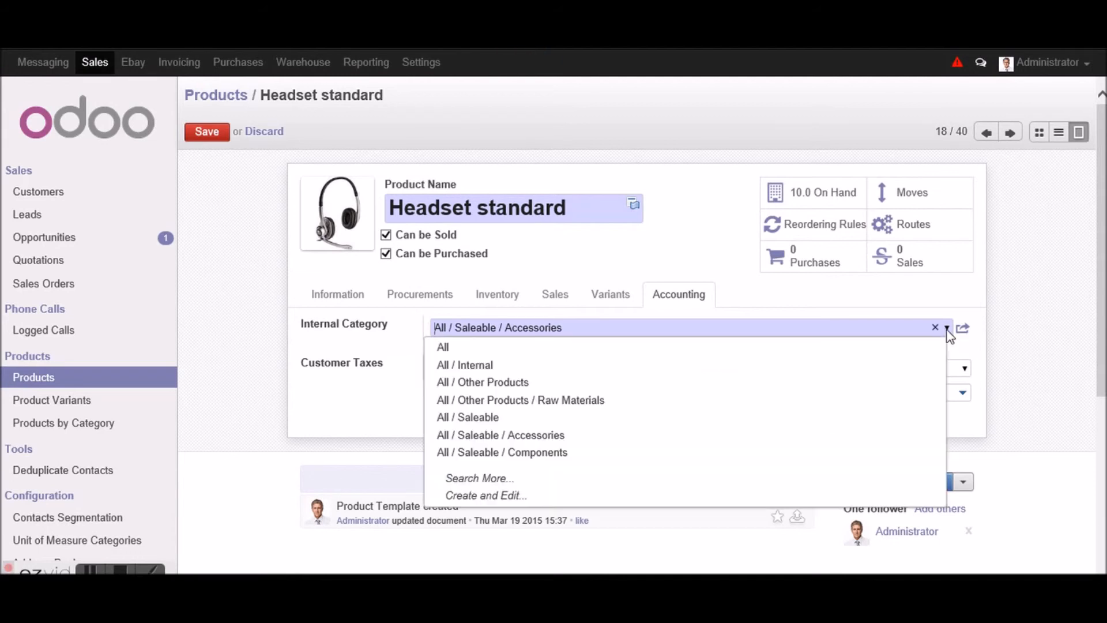
{"action": "left_click", "coordinate": [479, 455]}
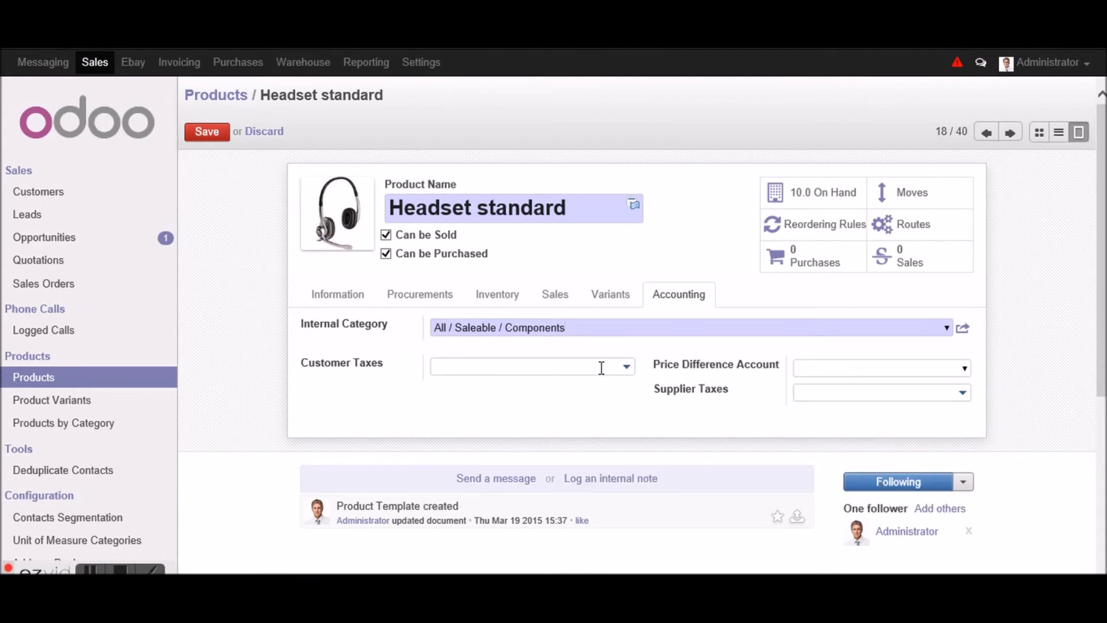
Step: Review the choices for customer taxes, price difference account and supplier taxes, and save the product
{"action": "left_click", "coordinate": [626, 371]}
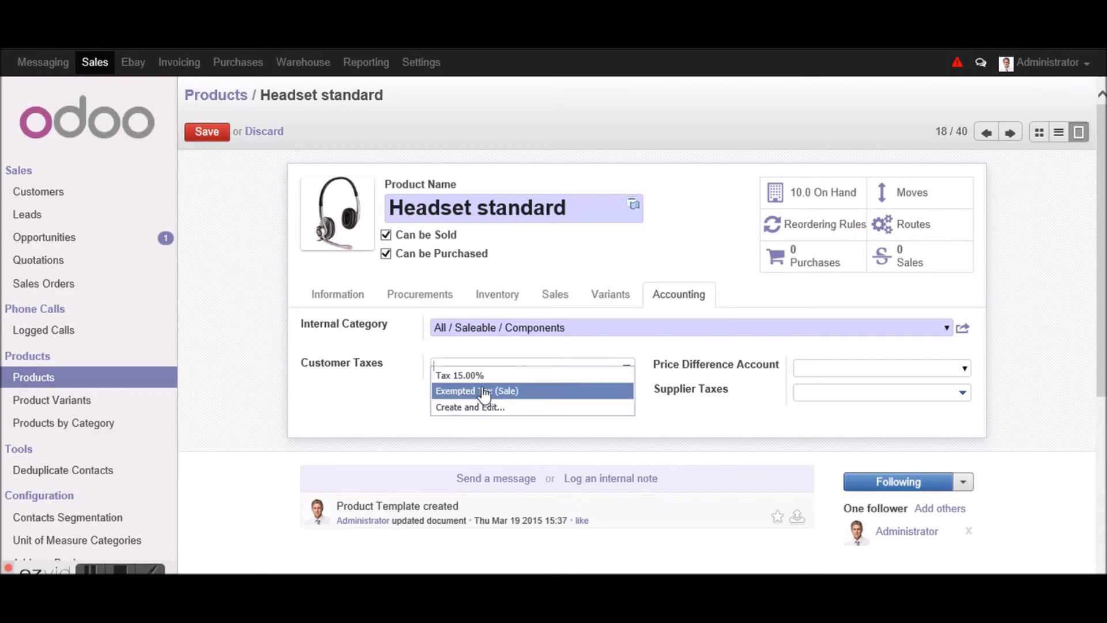
{"action": "left_click", "coordinate": [749, 275]}
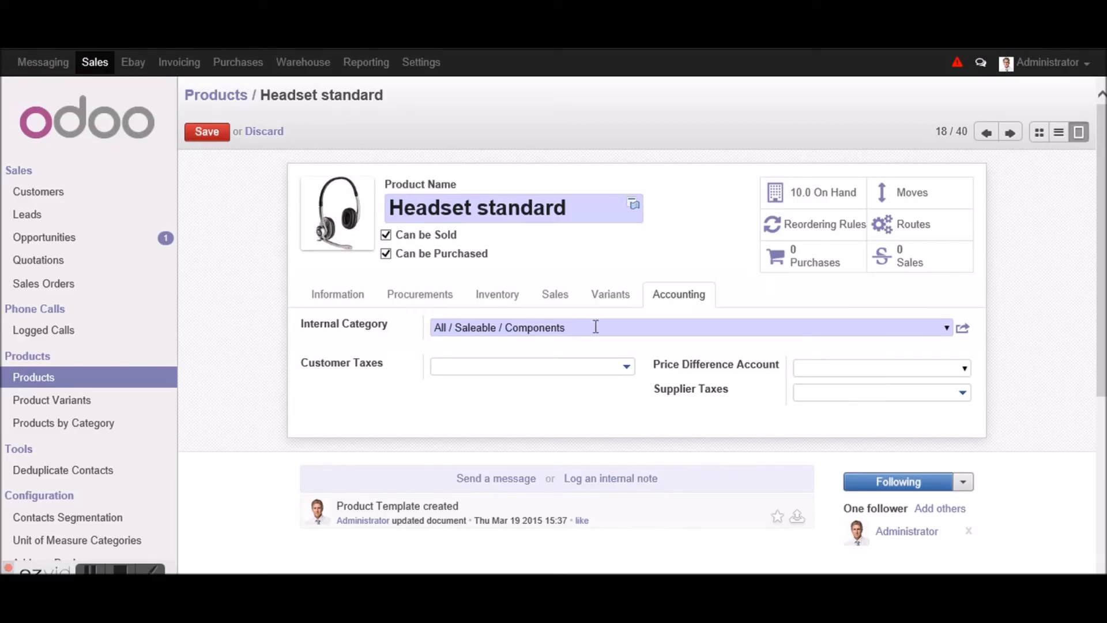
{"action": "left_click", "coordinate": [963, 369]}
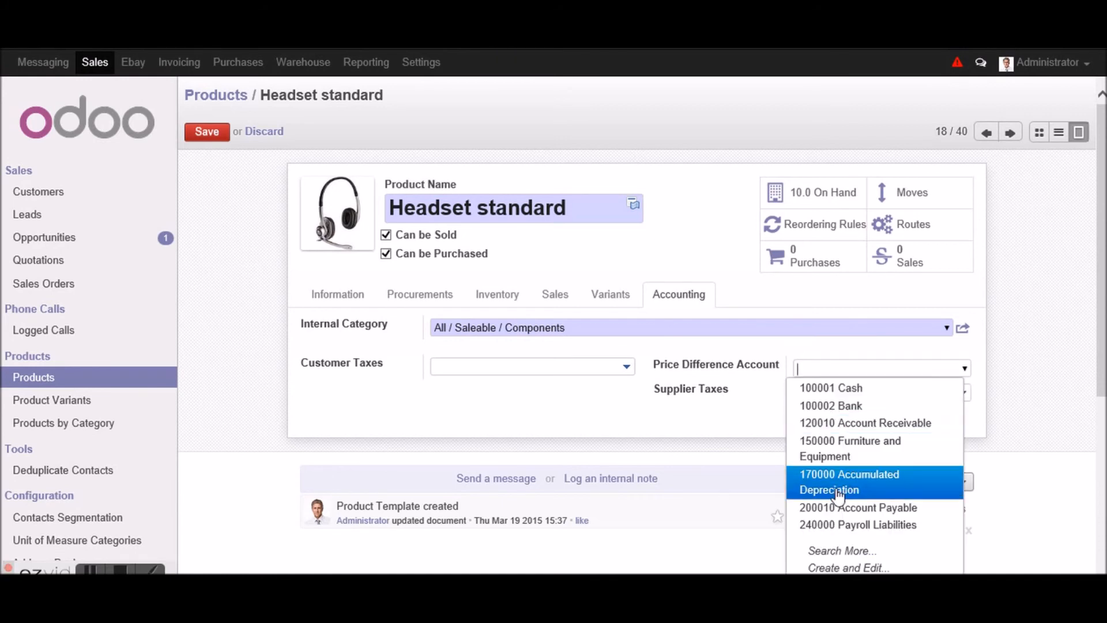
{"action": "left_click", "coordinate": [726, 396]}
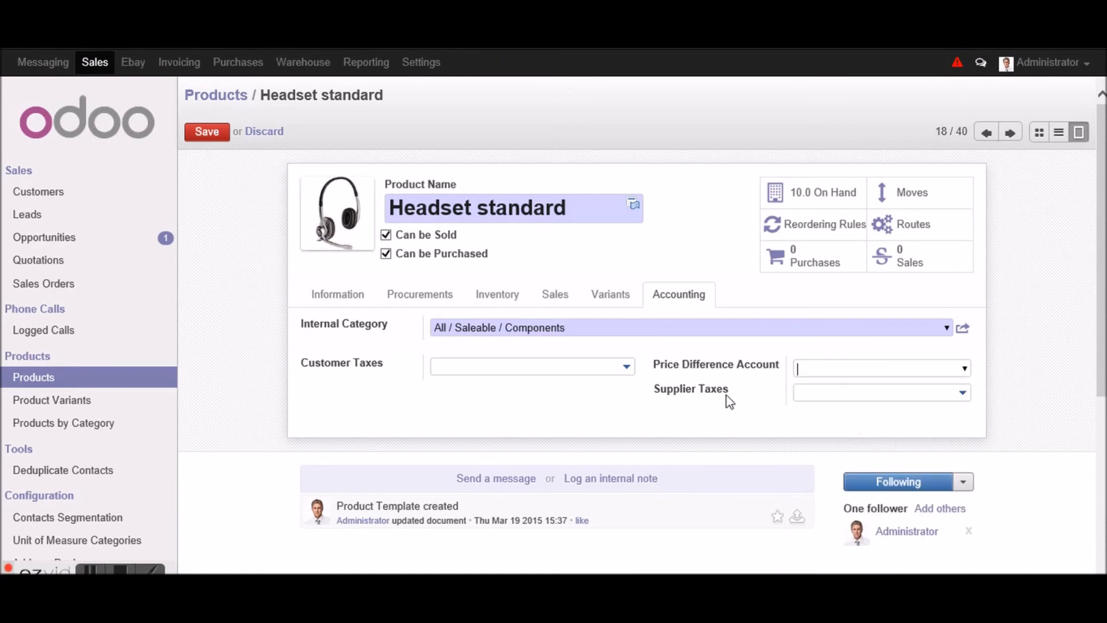
{"action": "left_click", "coordinate": [964, 395]}
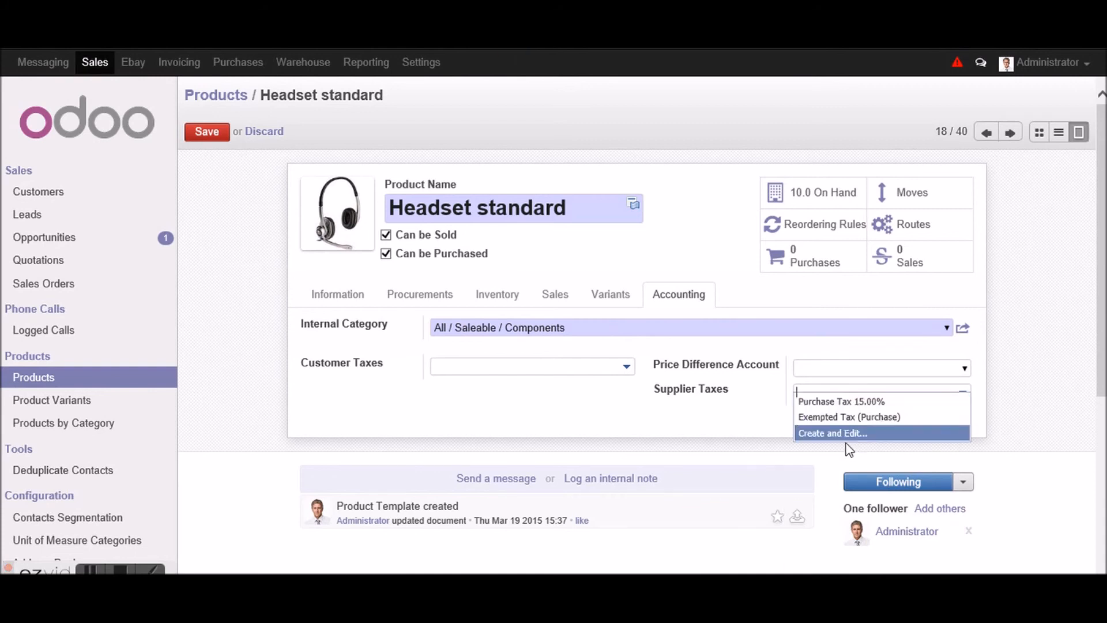
{"action": "left_click", "coordinate": [727, 414]}
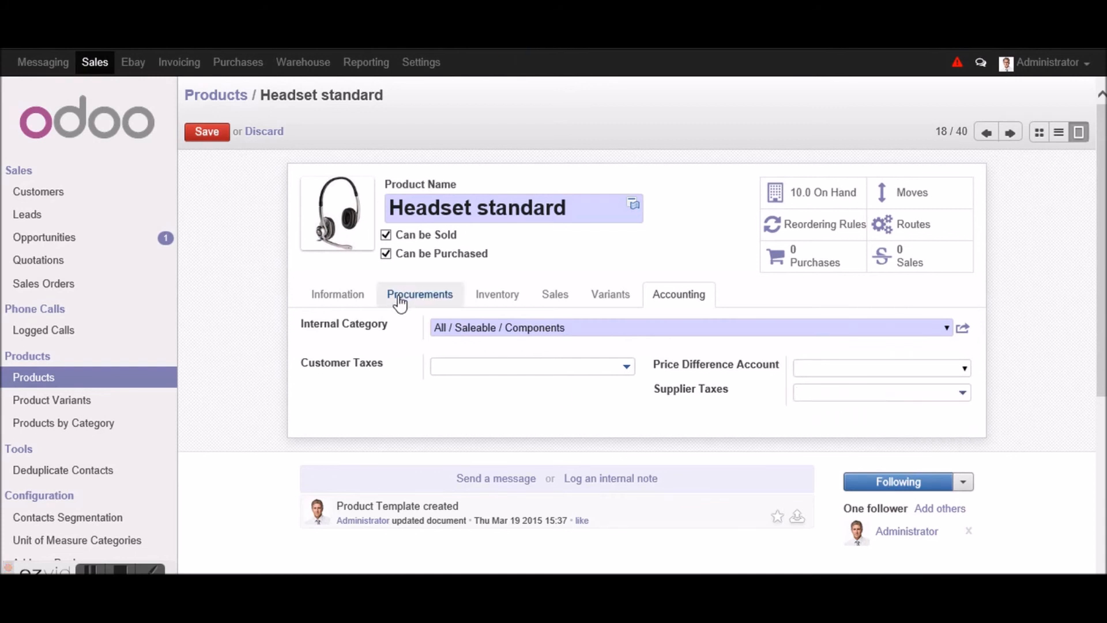
{"action": "left_click", "coordinate": [216, 128]}
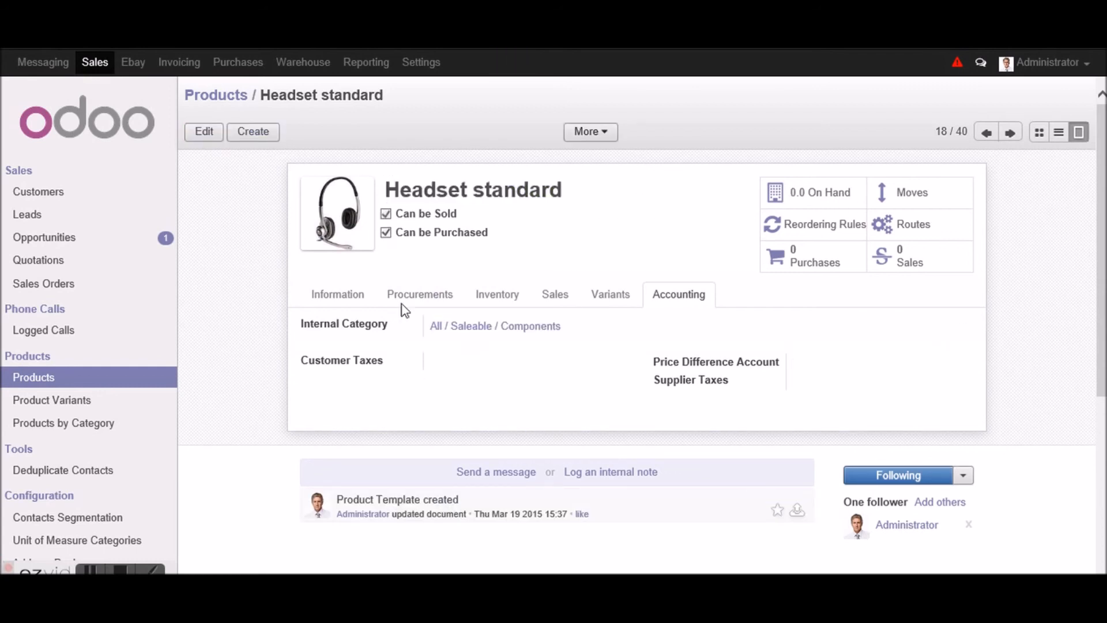
Step: Remove the Can be Sold filter from the product list, search products for "standard" and open Headset standard
{"action": "left_click", "coordinate": [49, 380]}
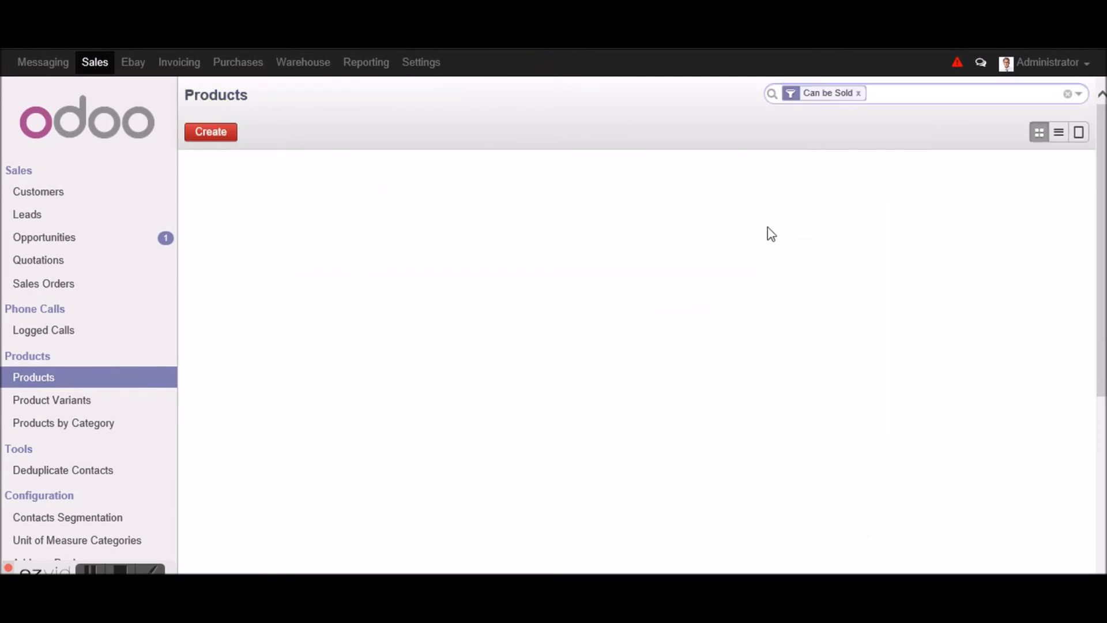
{"action": "left_click", "coordinate": [859, 93]}
{"action": "type", "text": "sta"}
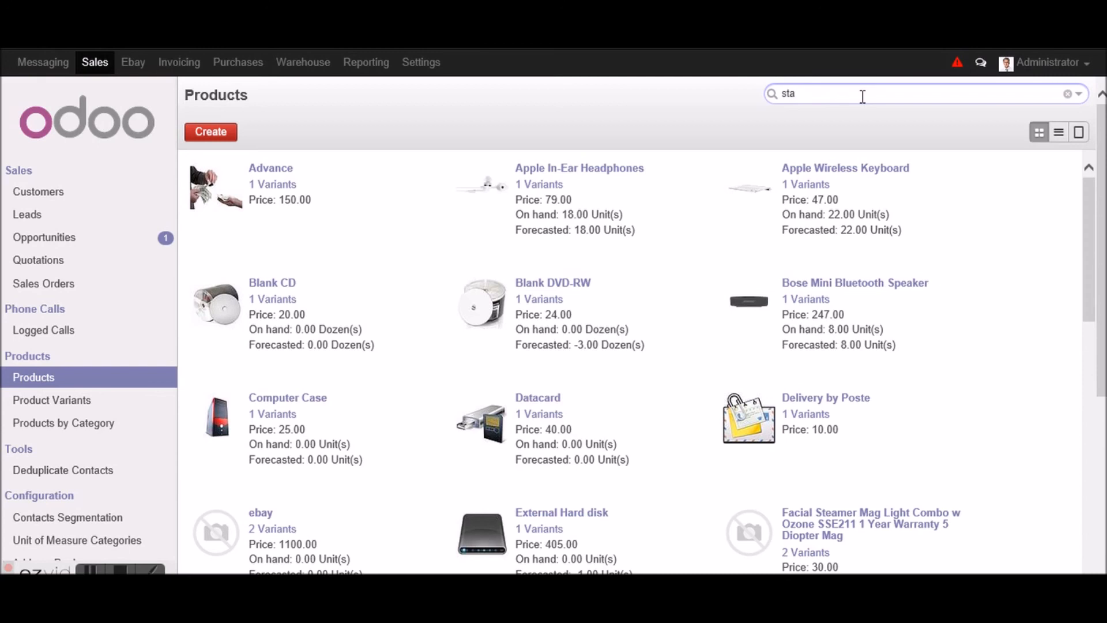
{"action": "type", "text": "ndard"}
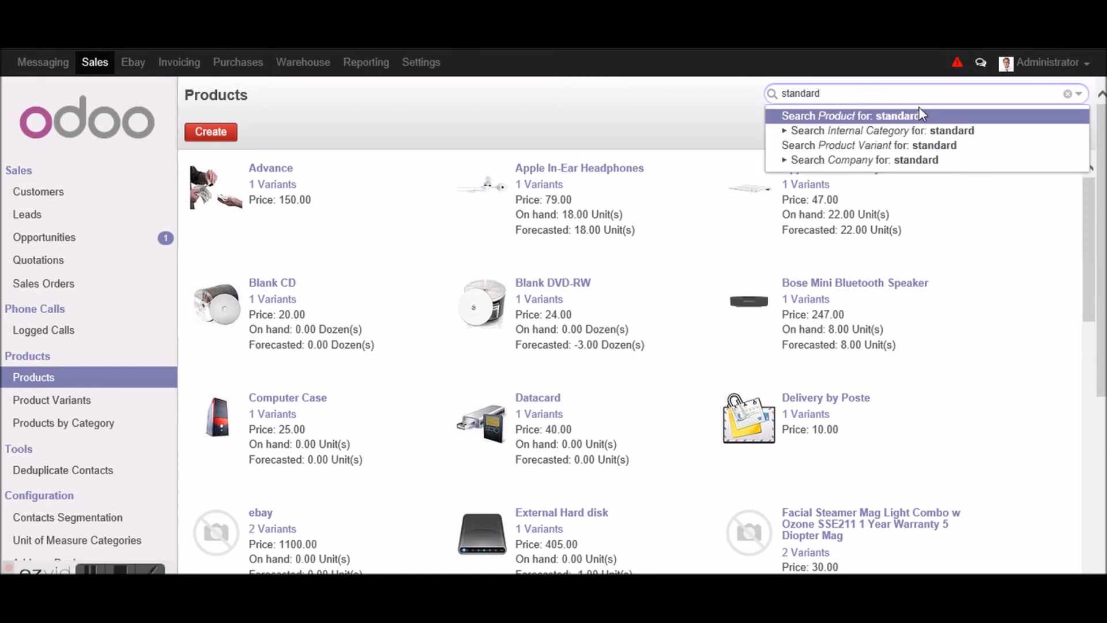
{"action": "left_click", "coordinate": [933, 116]}
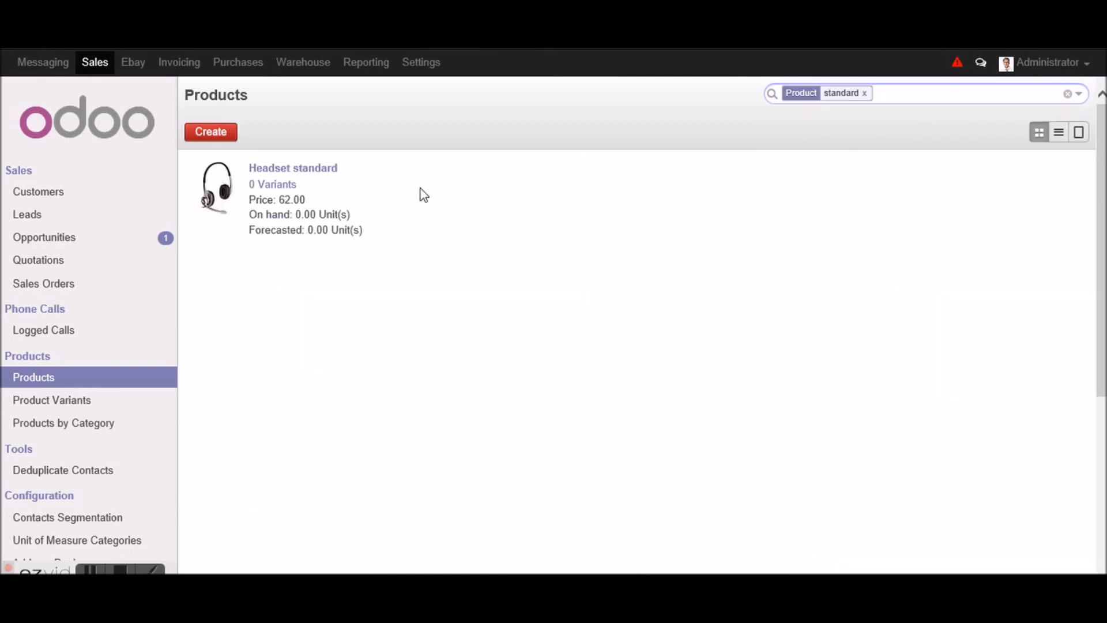
{"action": "left_click", "coordinate": [302, 173]}
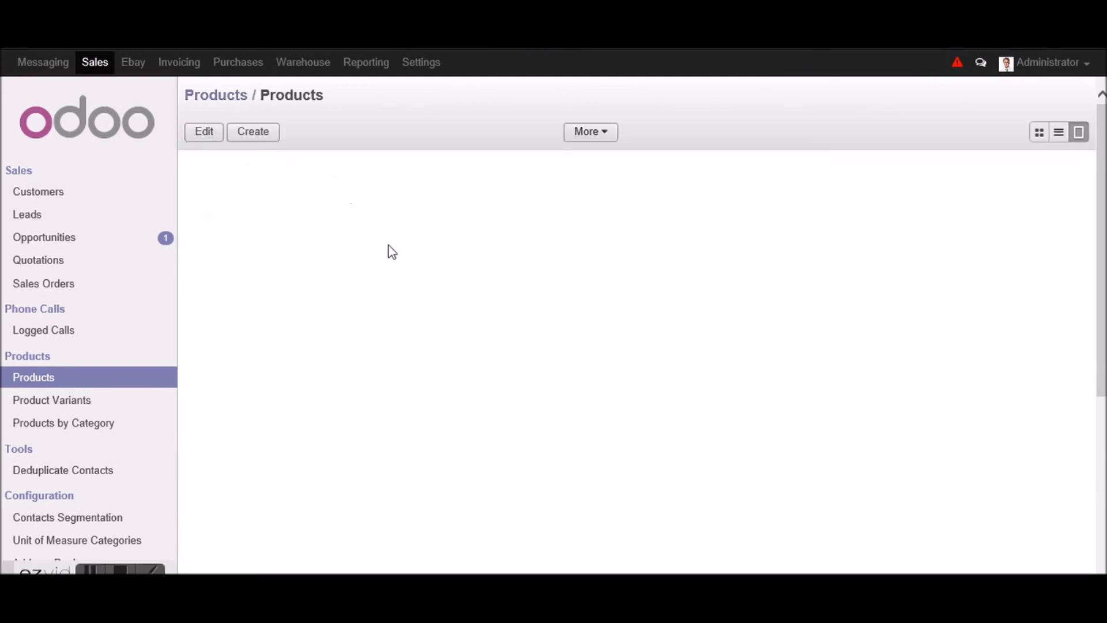